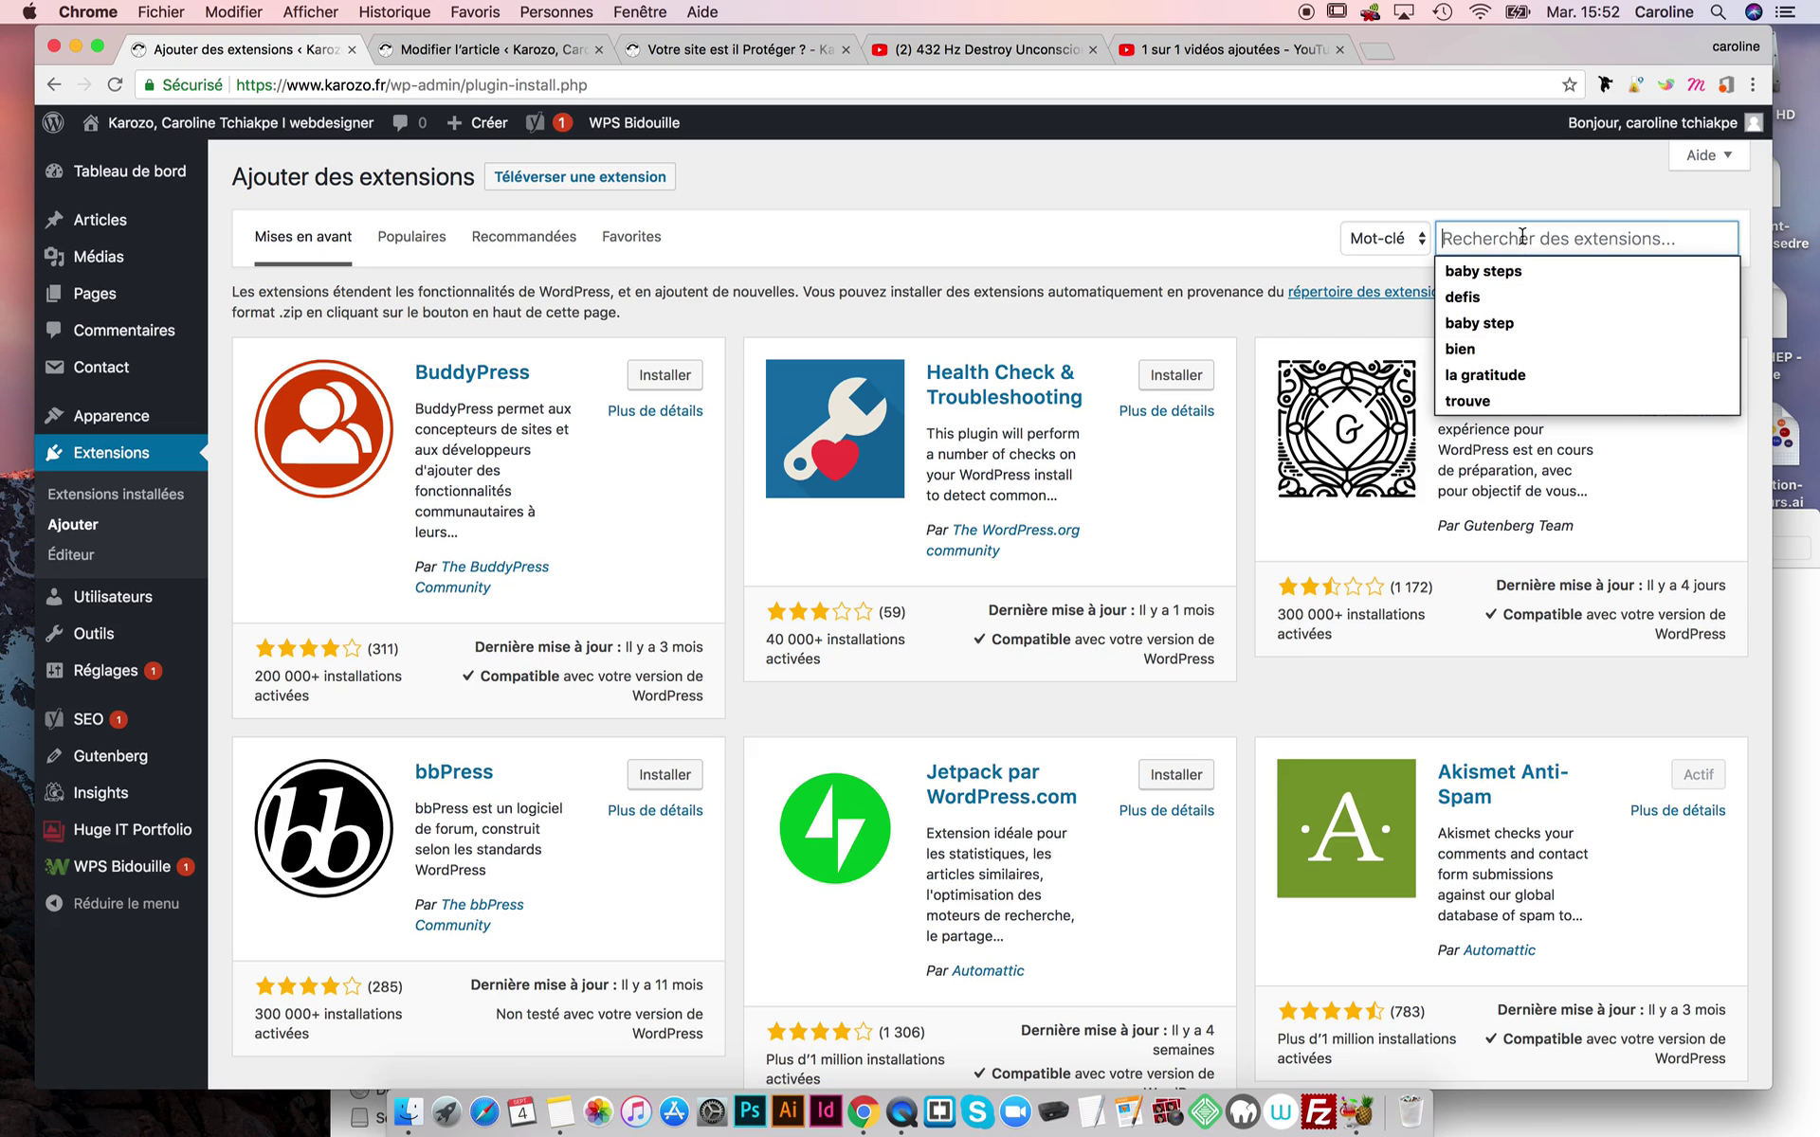
# - Search the plugin directory for "cookie not"
pyautogui.write('co')
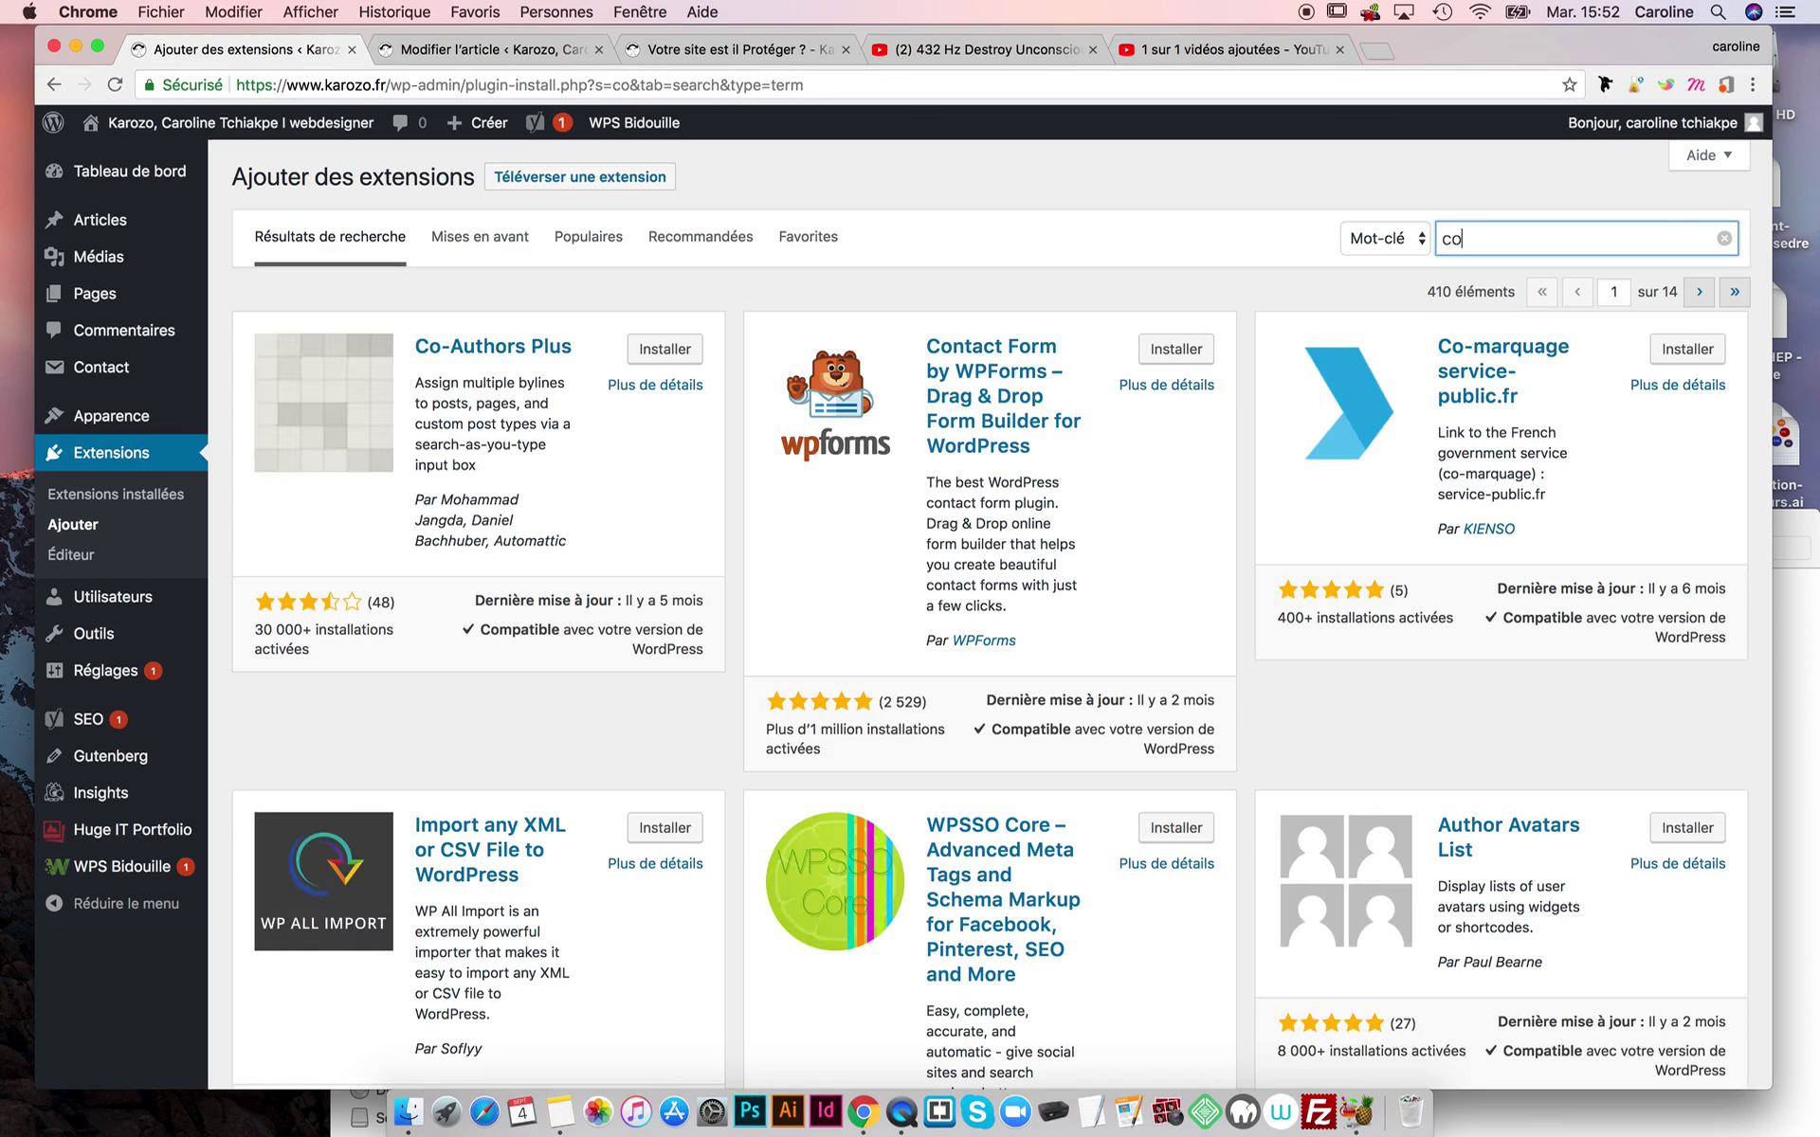
pyautogui.write('o')
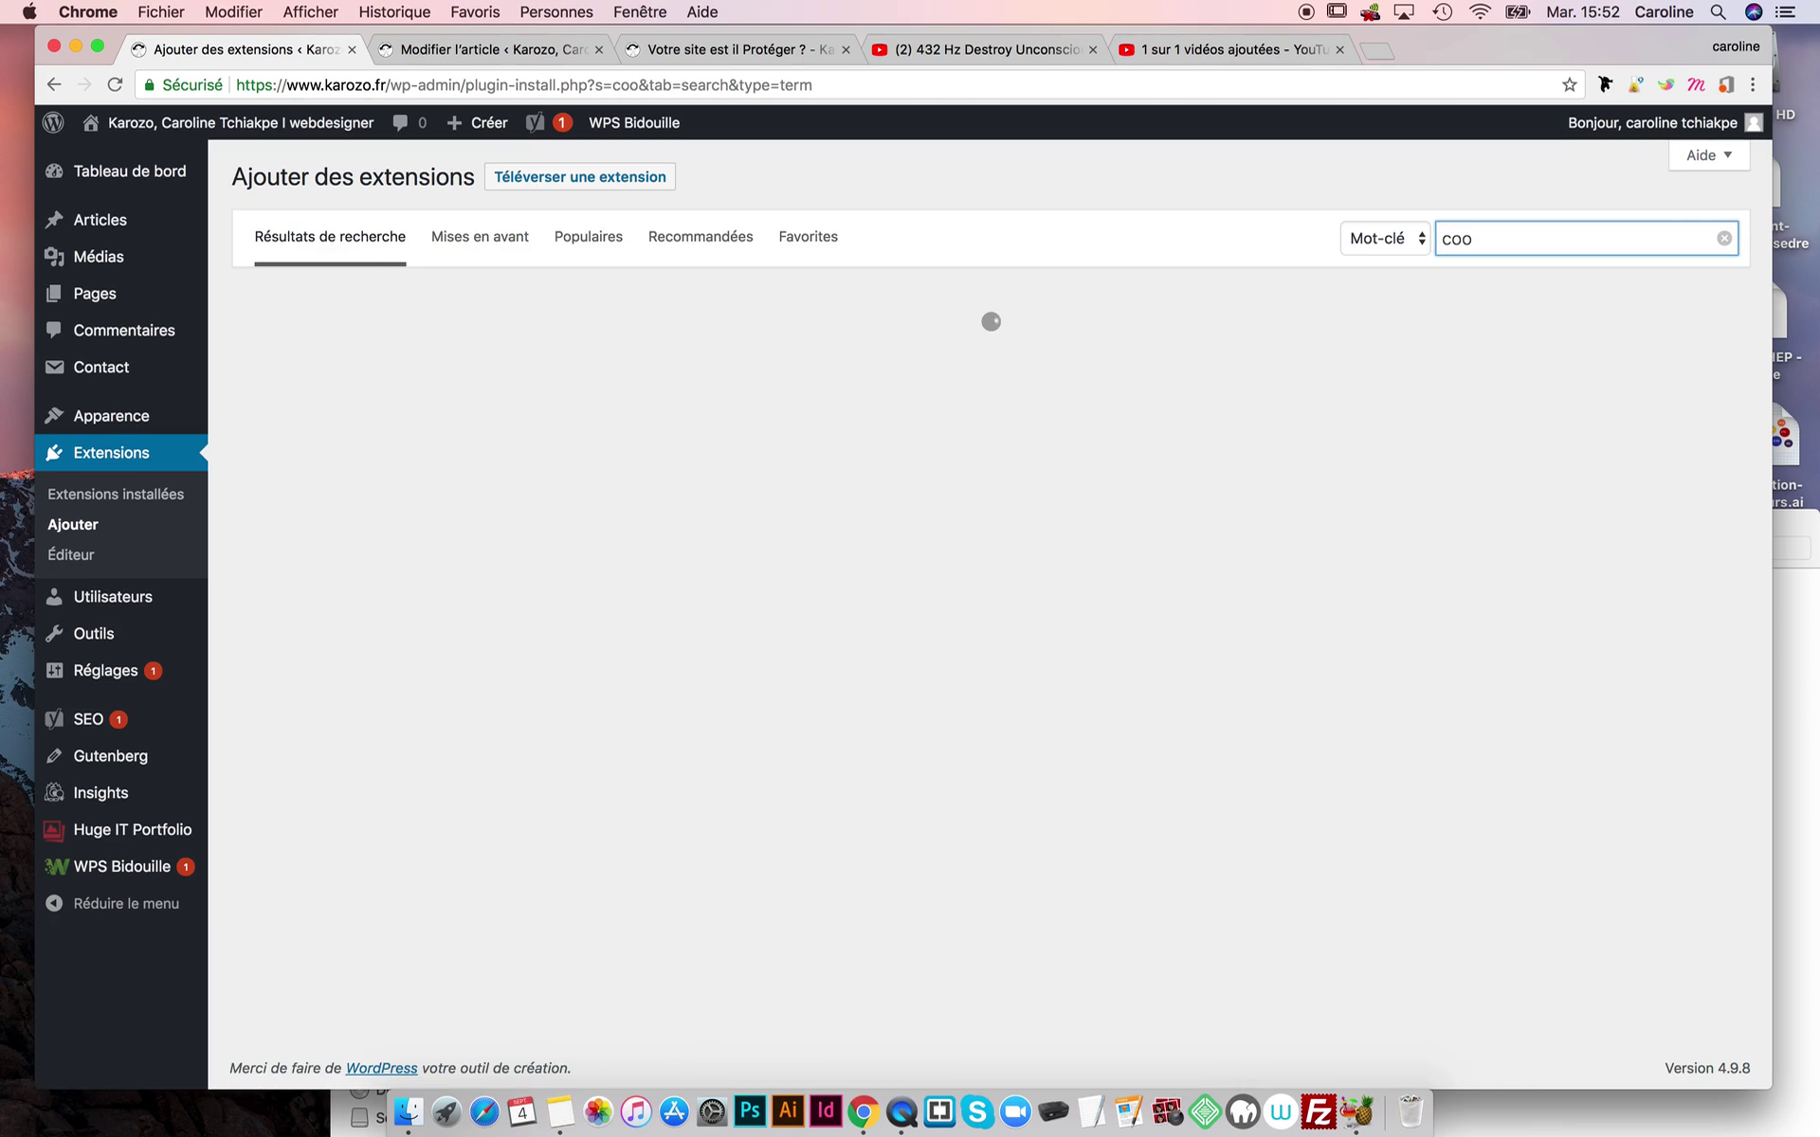
pyautogui.write('kie')
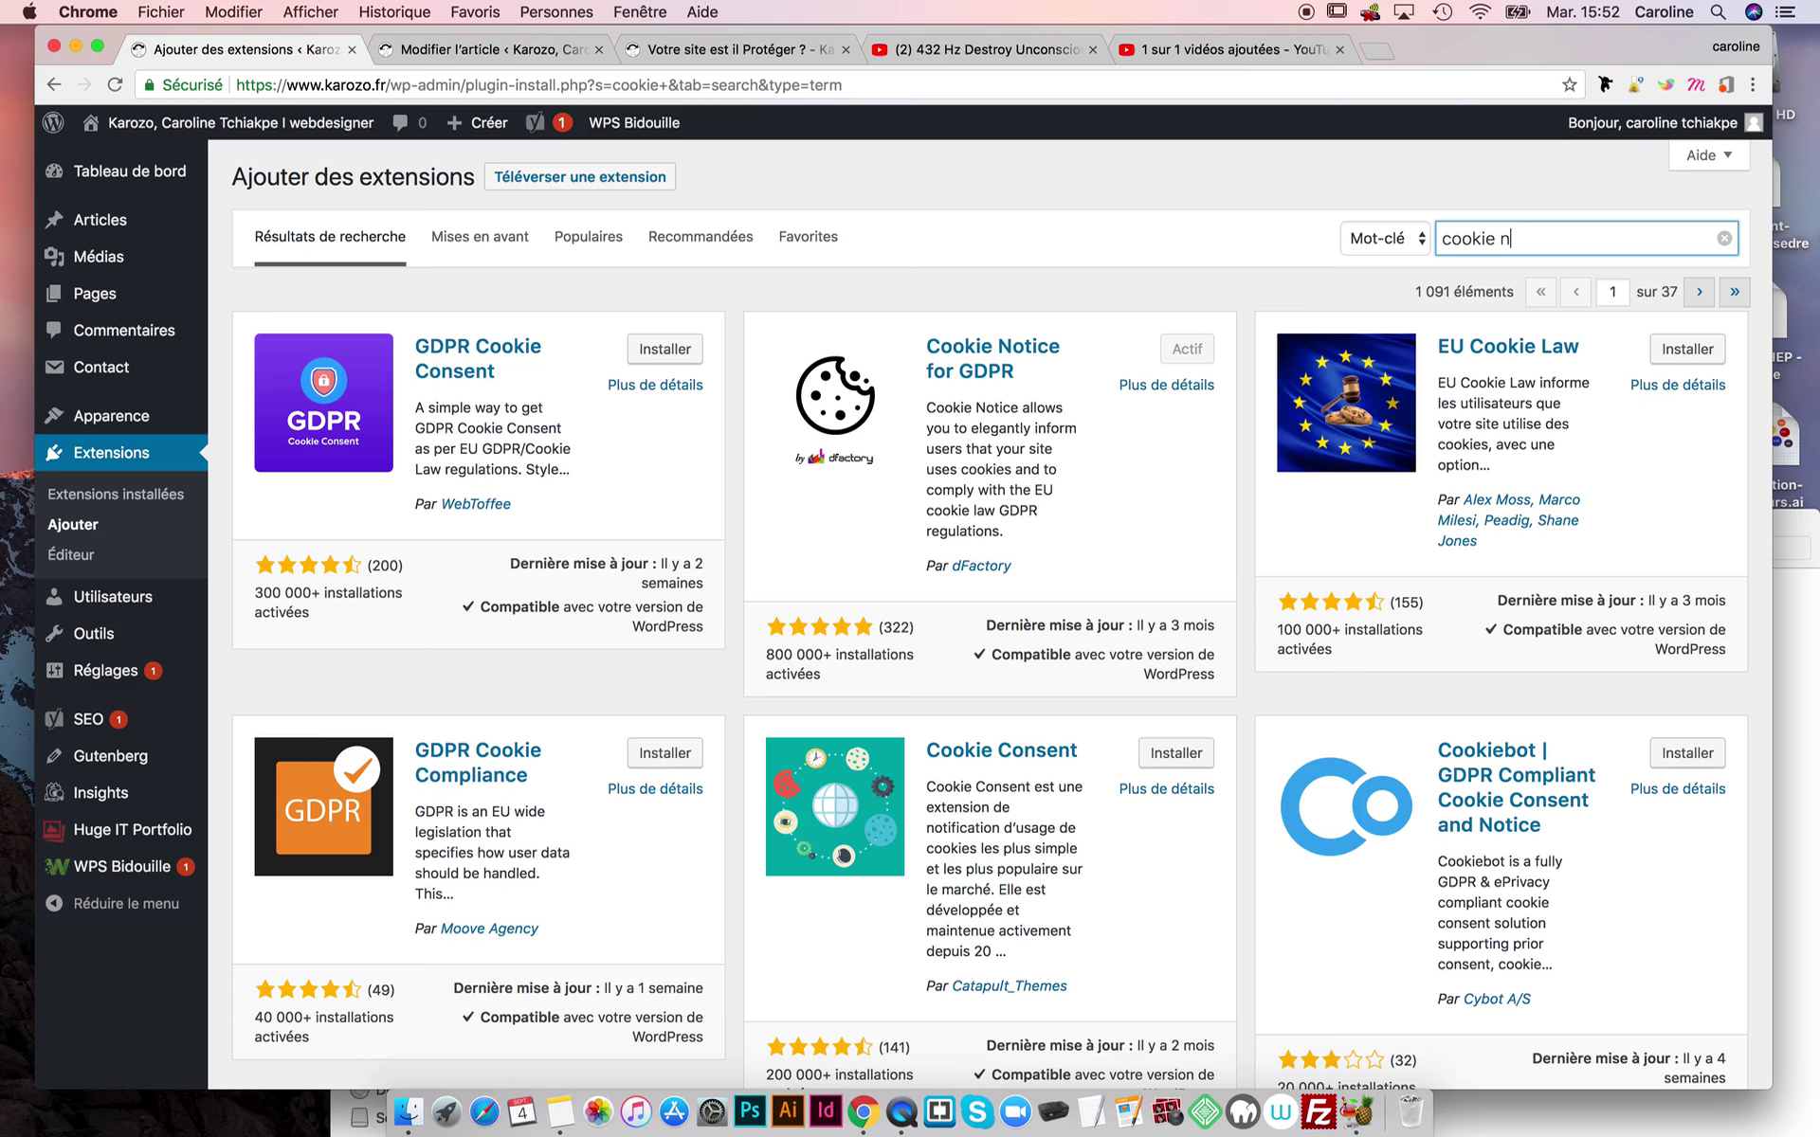
pyautogui.write('not')
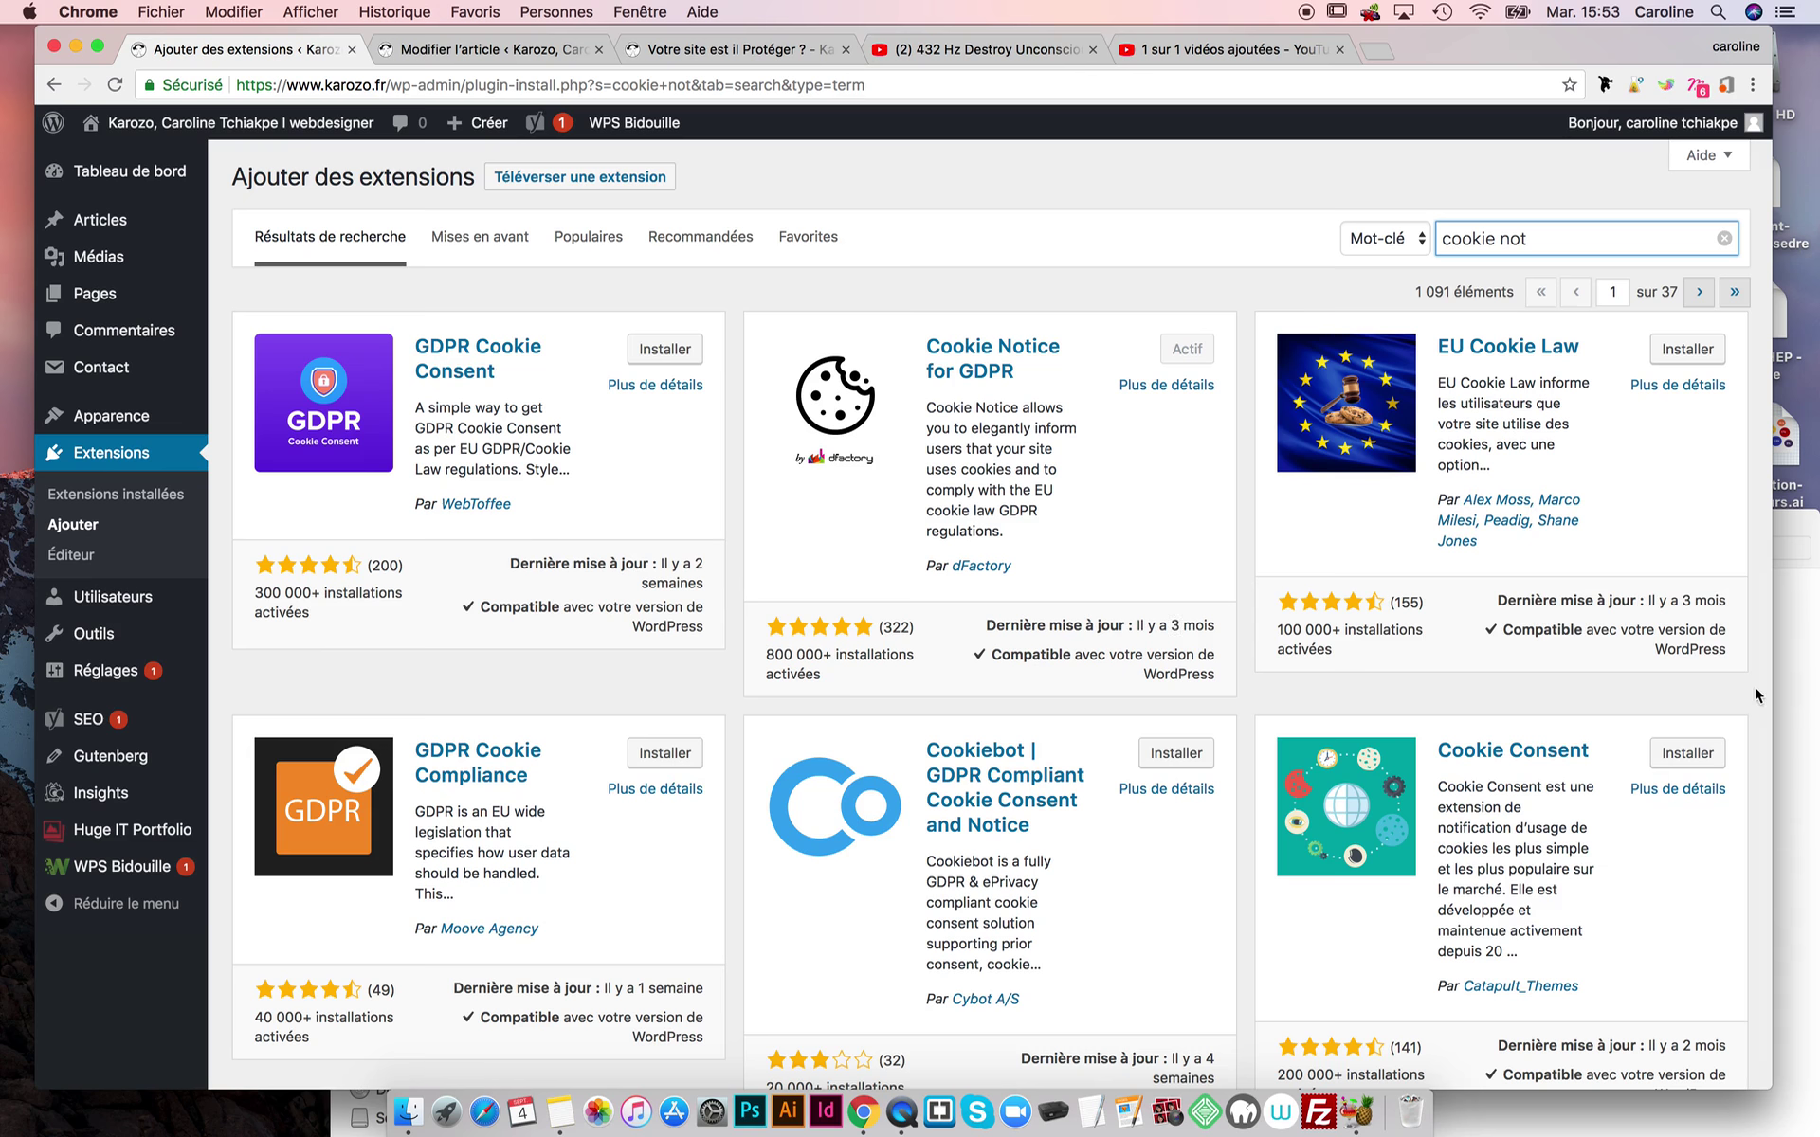
# - Look through the cookie plugins in the search results, comparing their descriptions, ratings and compatibility
pyautogui.scroll(-5, 1759, 686)
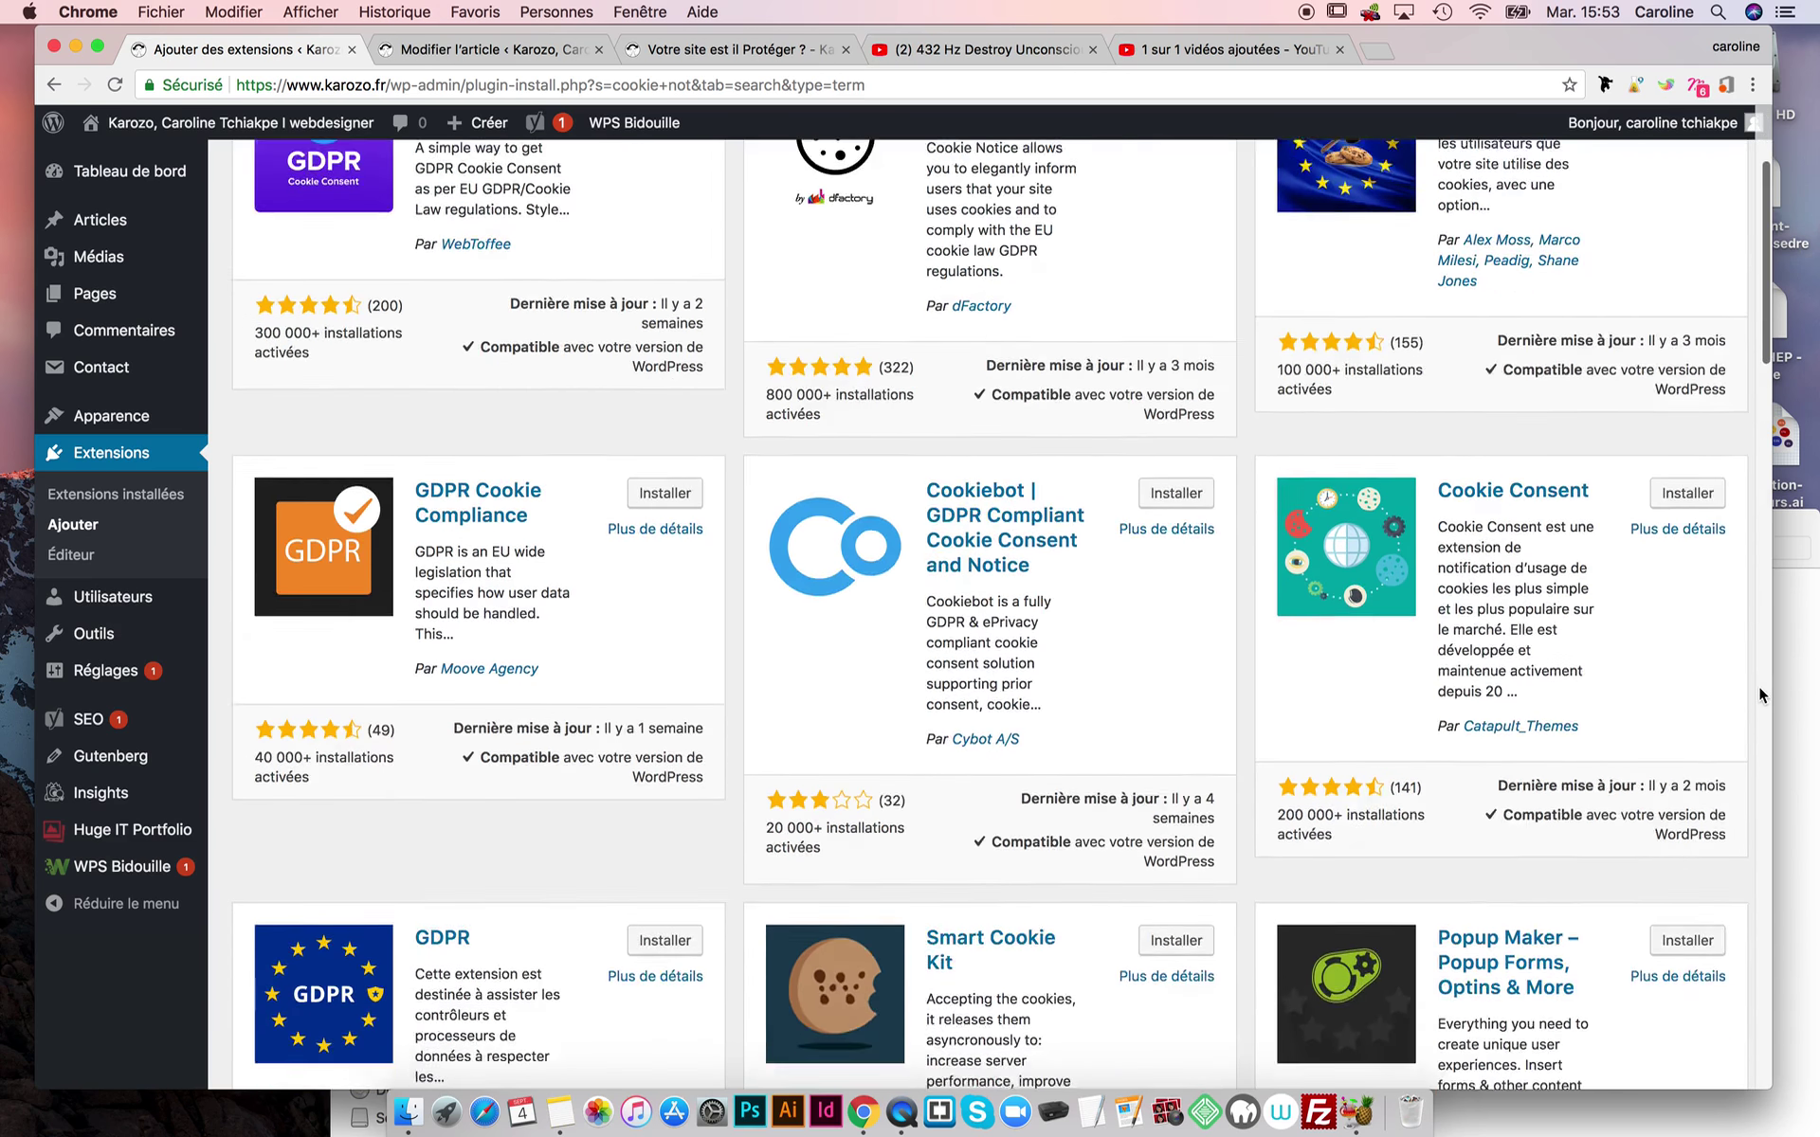
pyautogui.scroll(-8, 1760, 686)
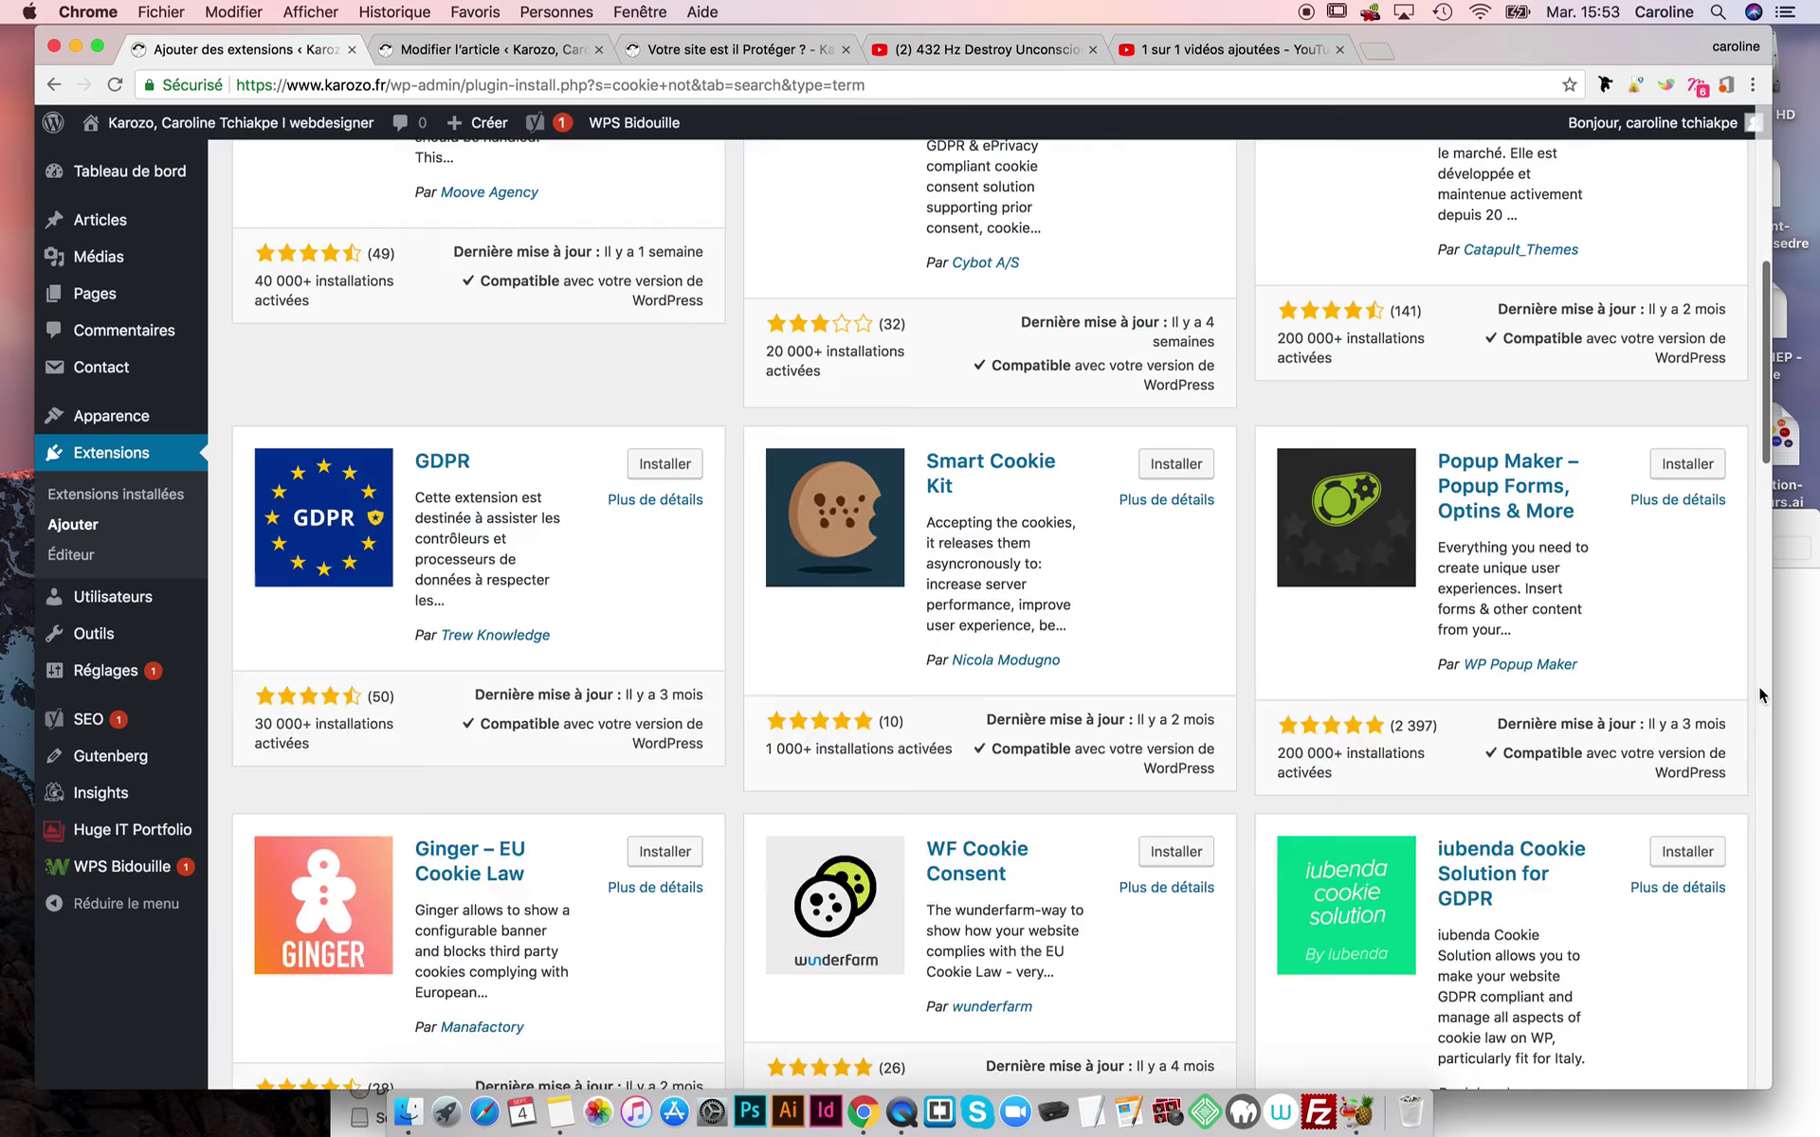
pyautogui.scroll(-5, 1759, 687)
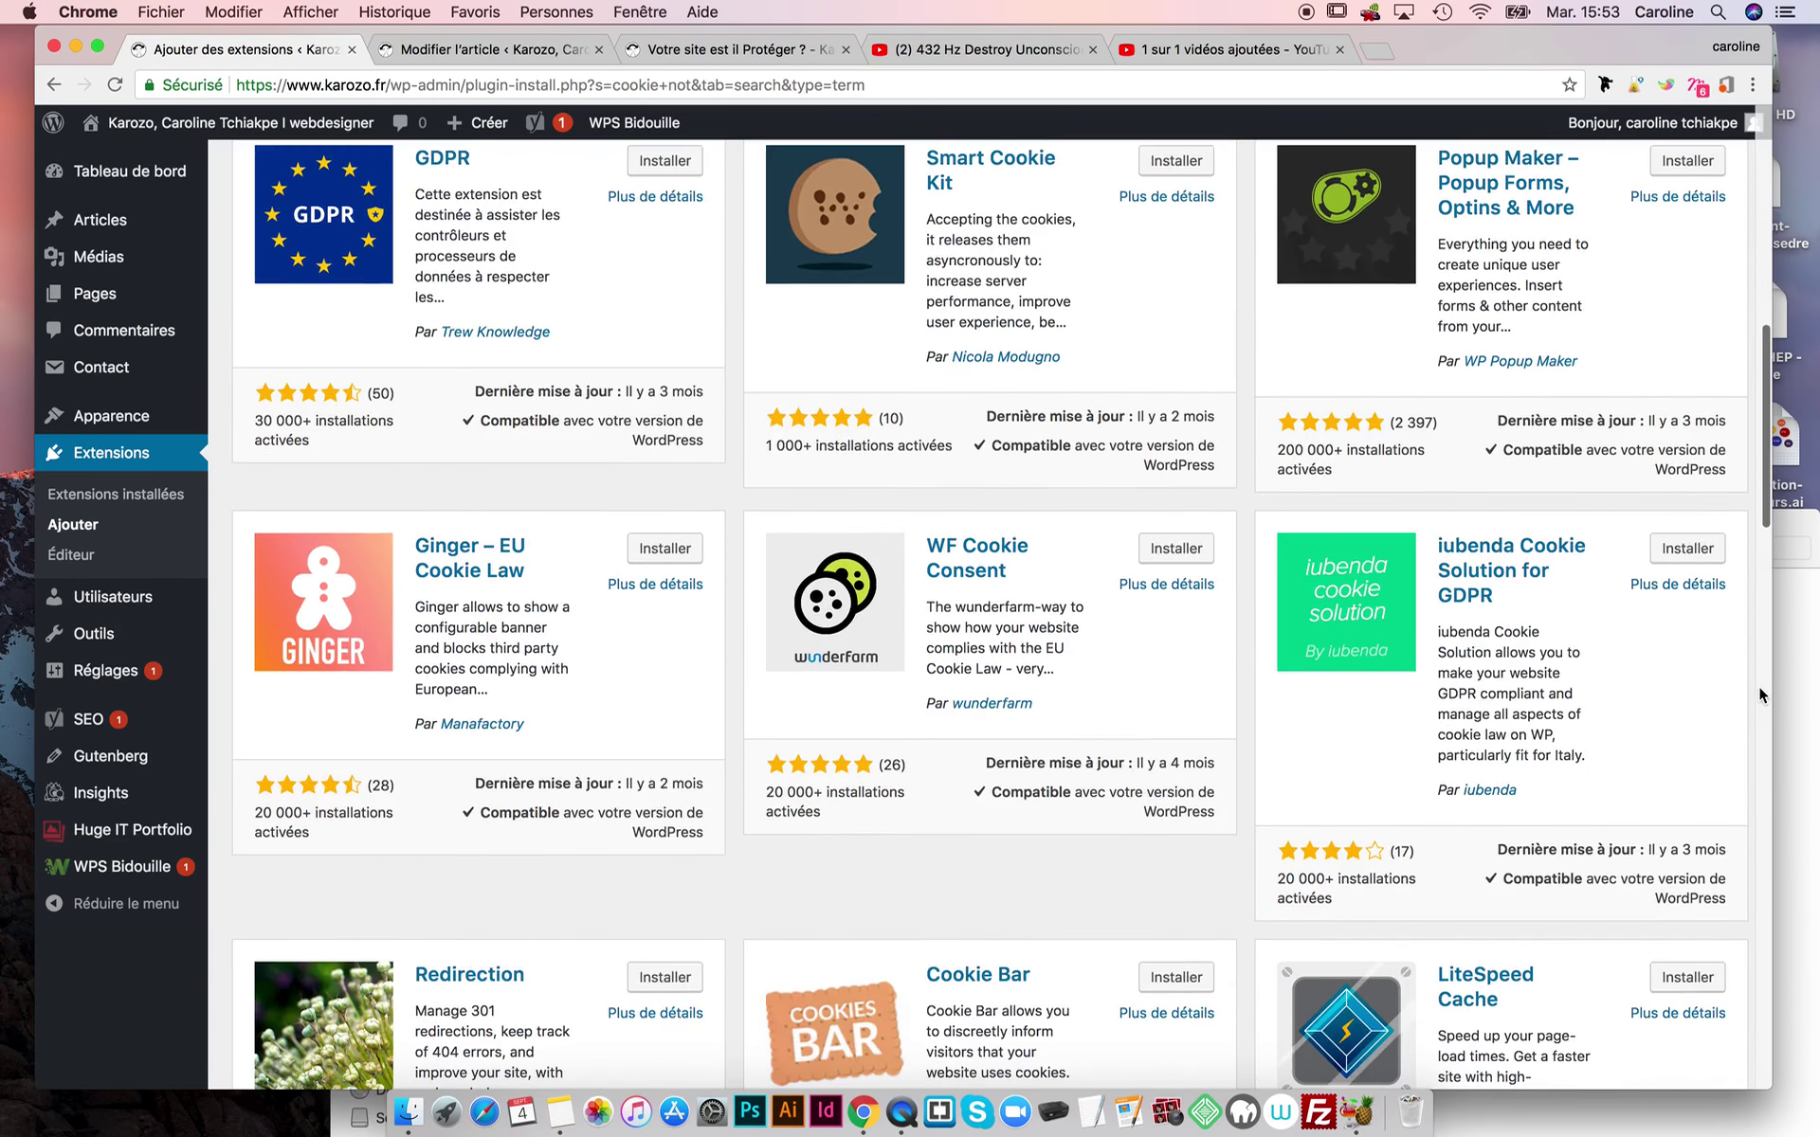
pyautogui.scroll(-10, 1759, 688)
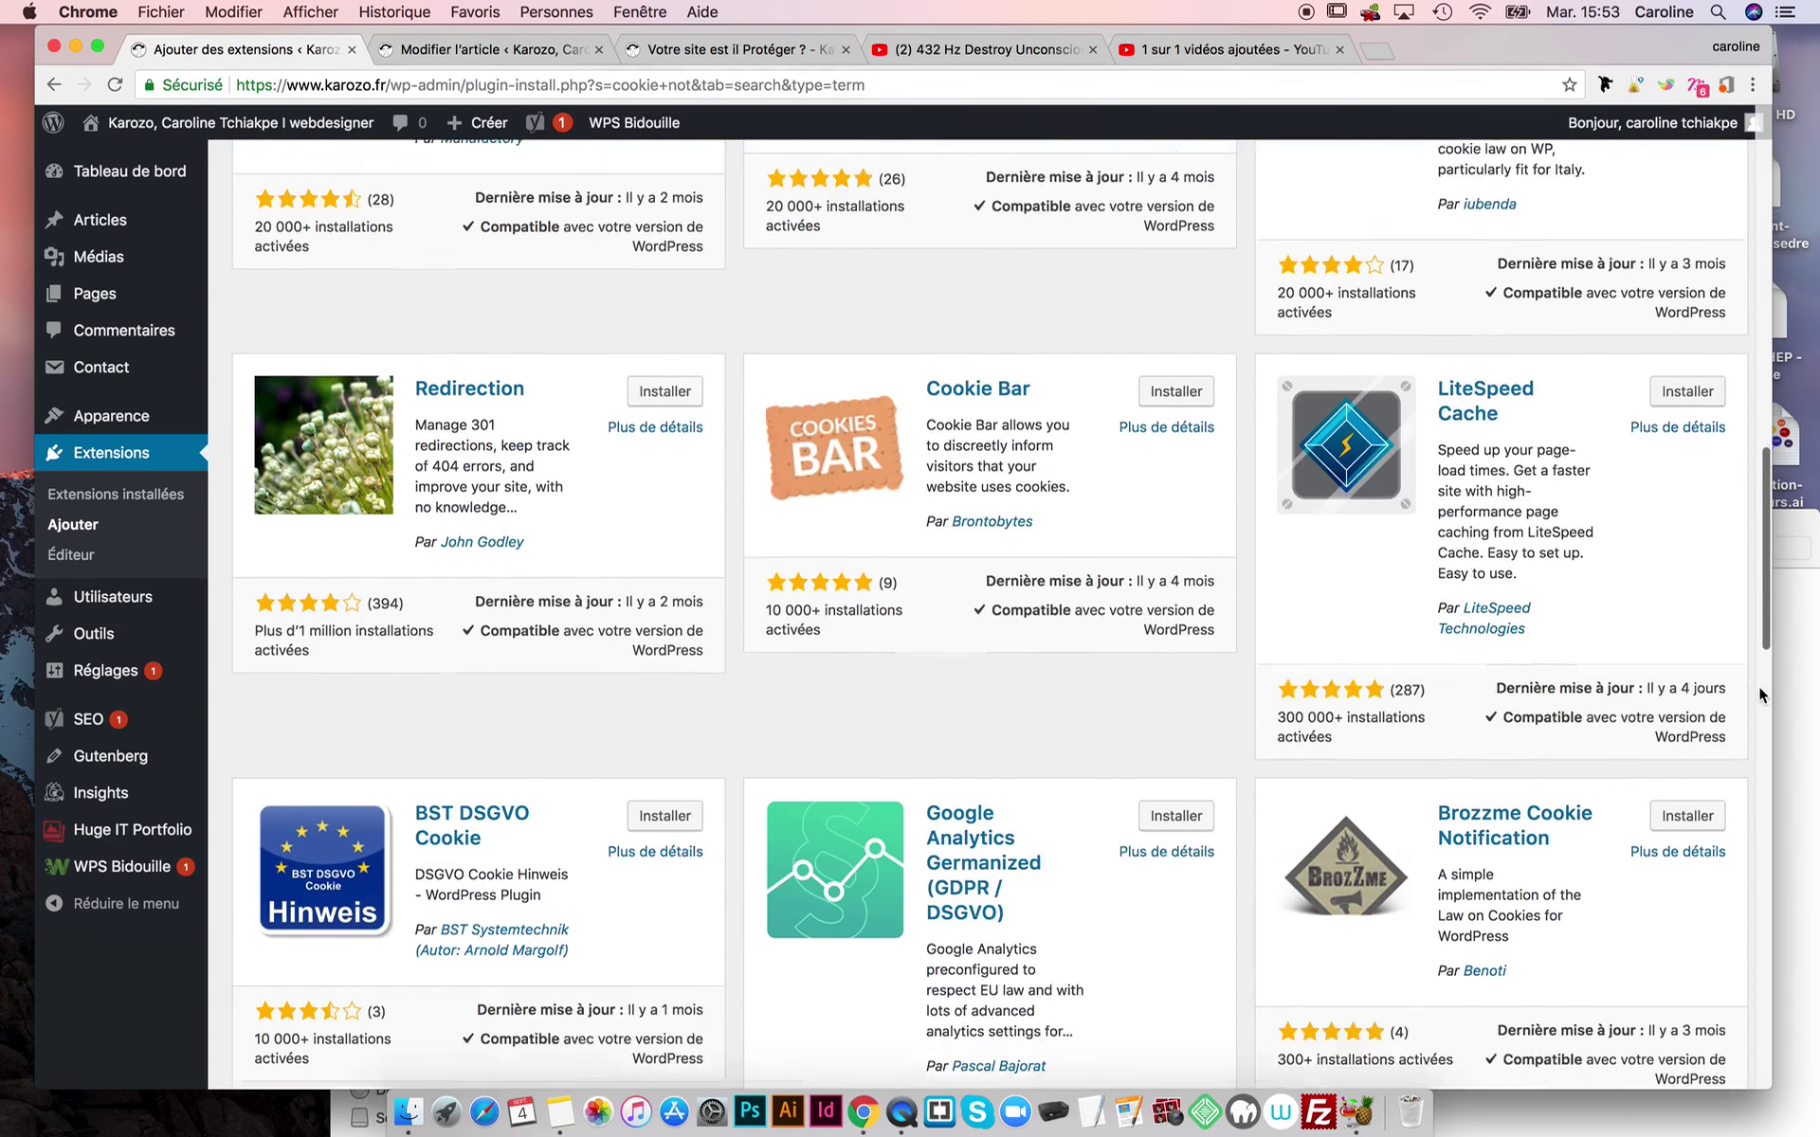
pyautogui.scroll(-3, 1759, 687)
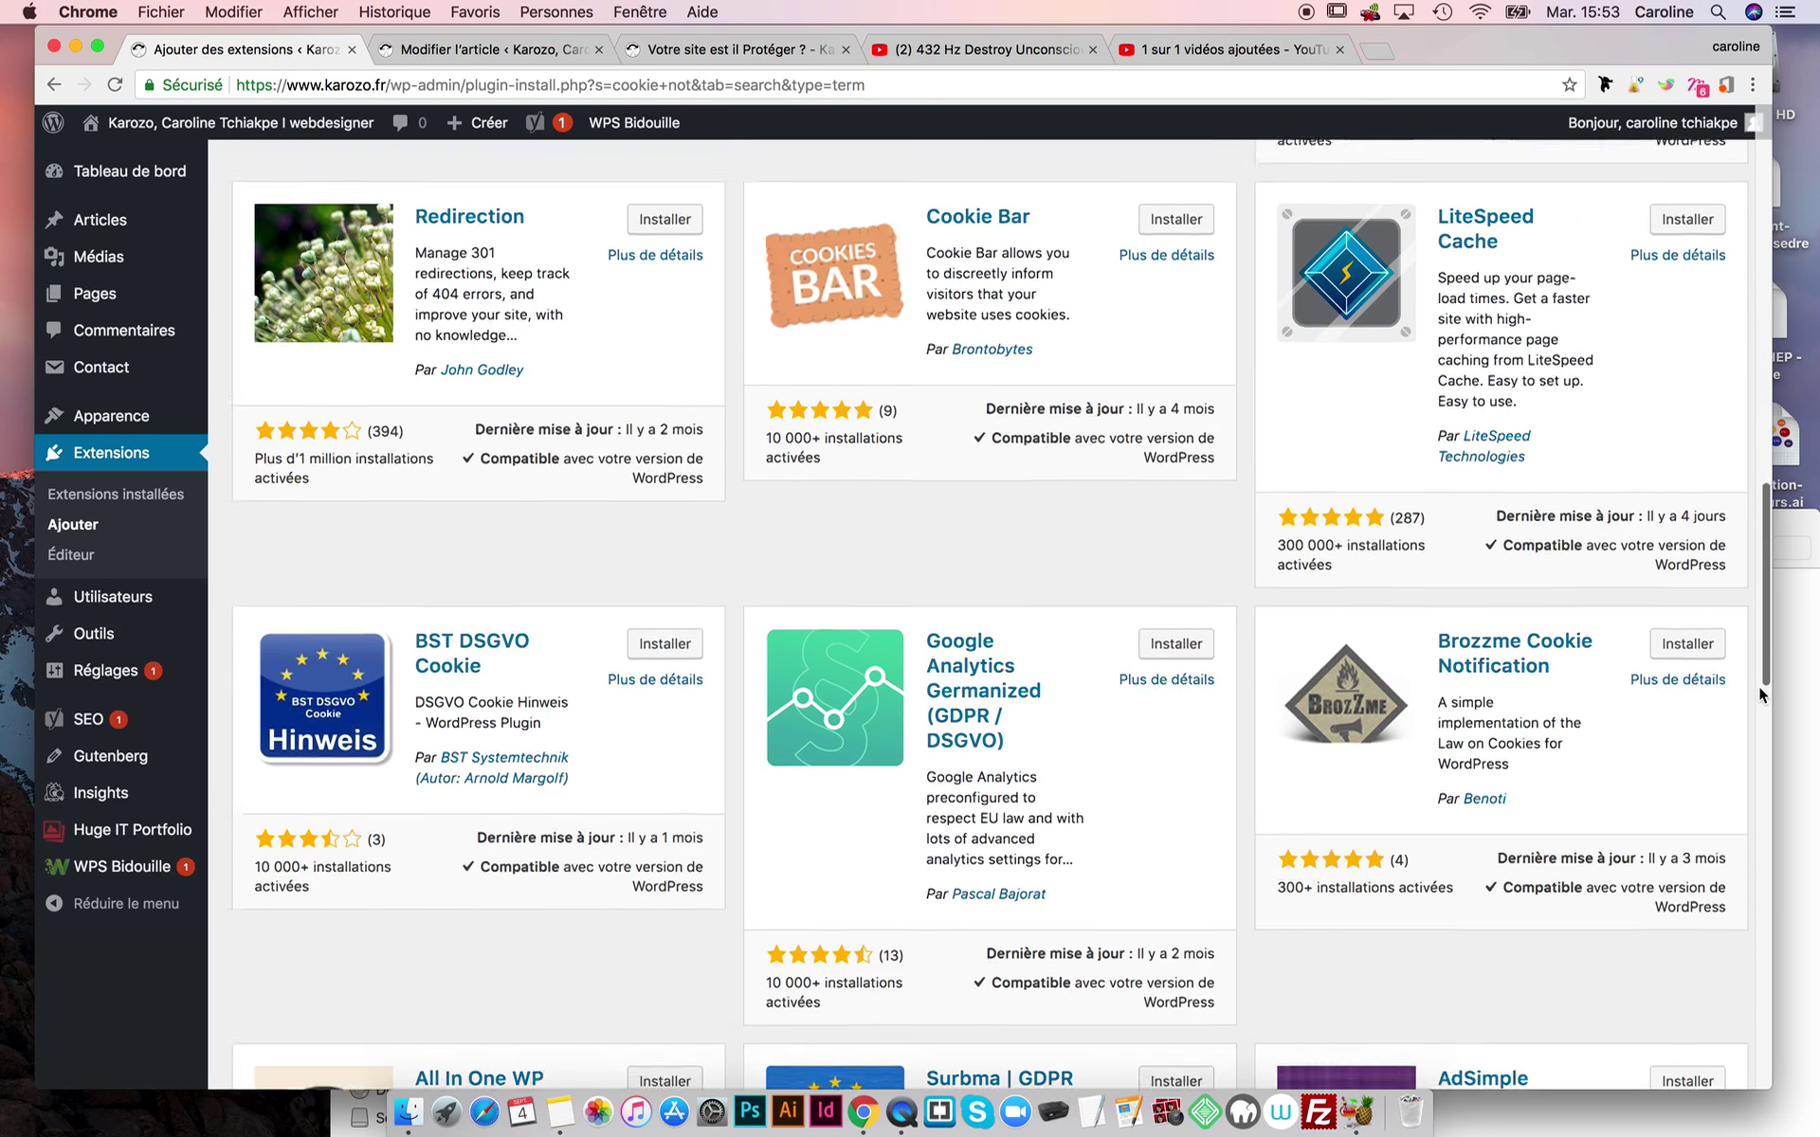
pyautogui.scroll(-8, 1759, 686)
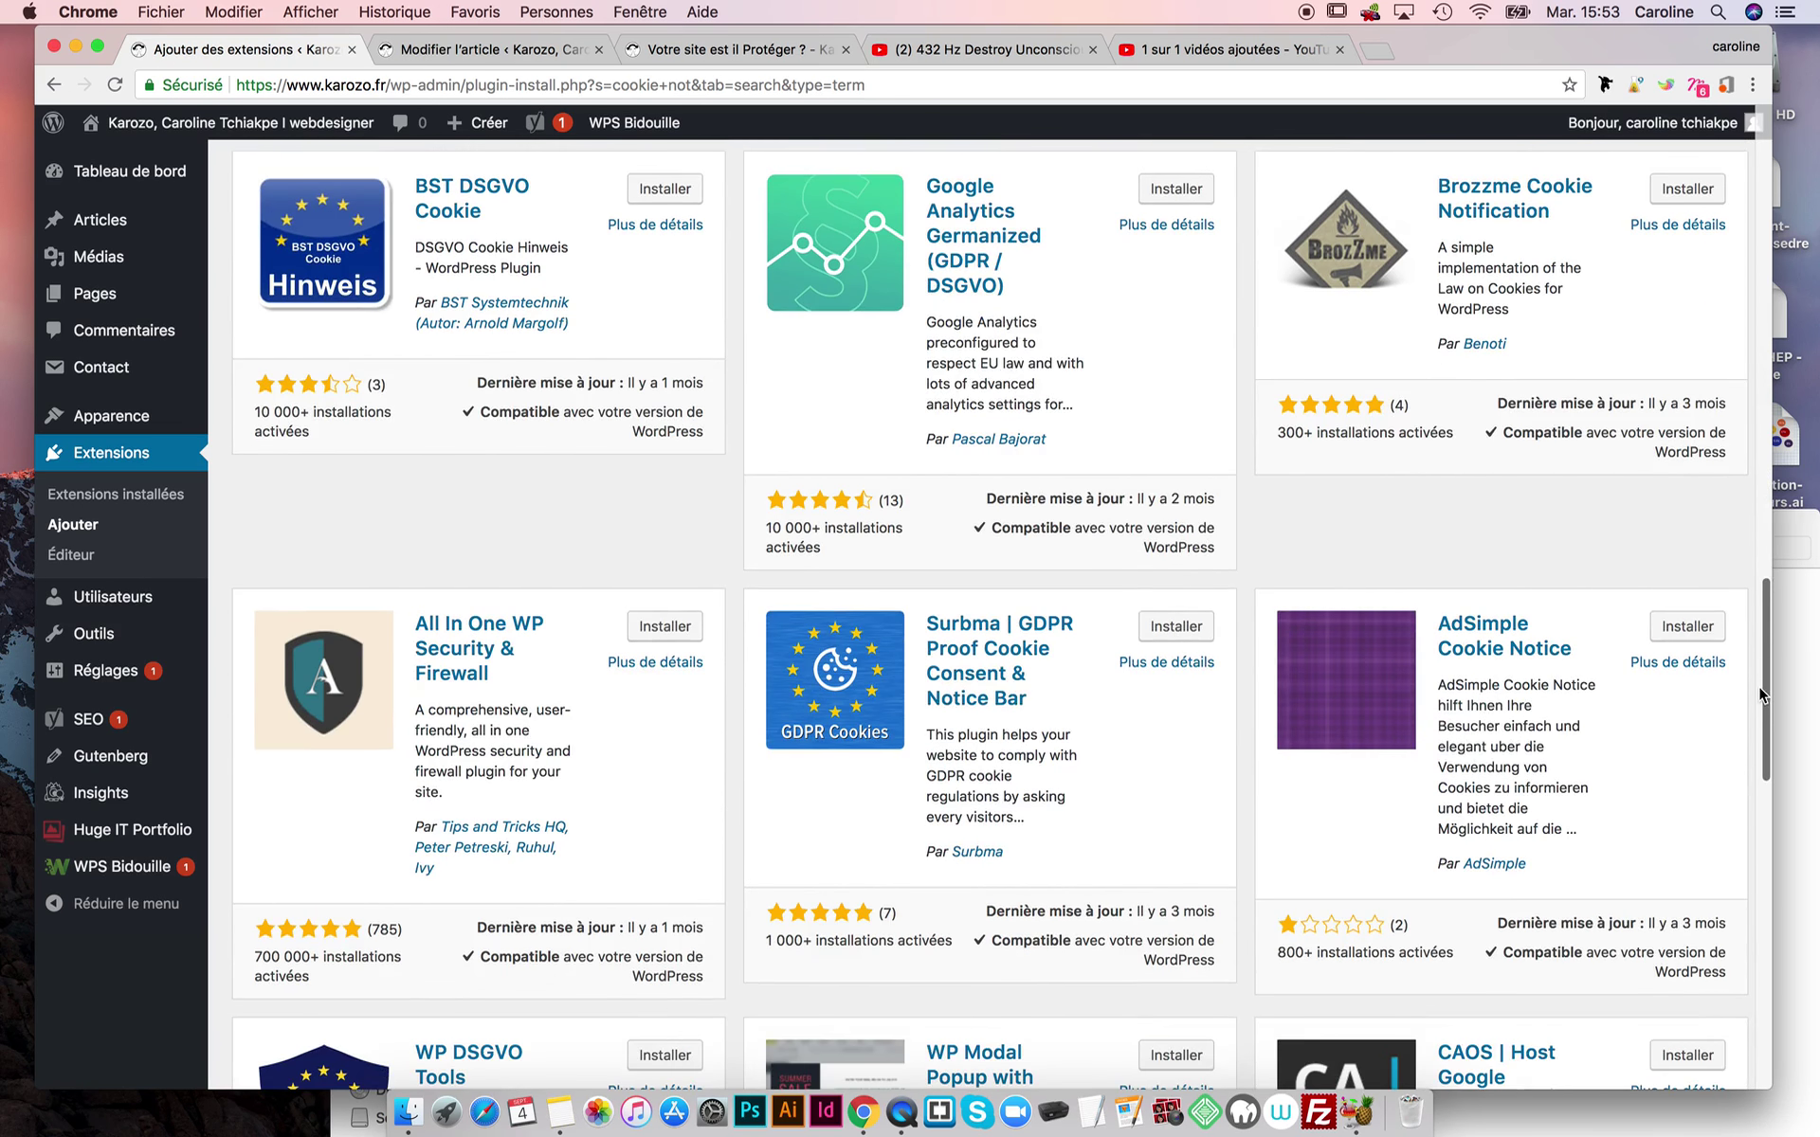
pyautogui.scroll(-4, 1759, 686)
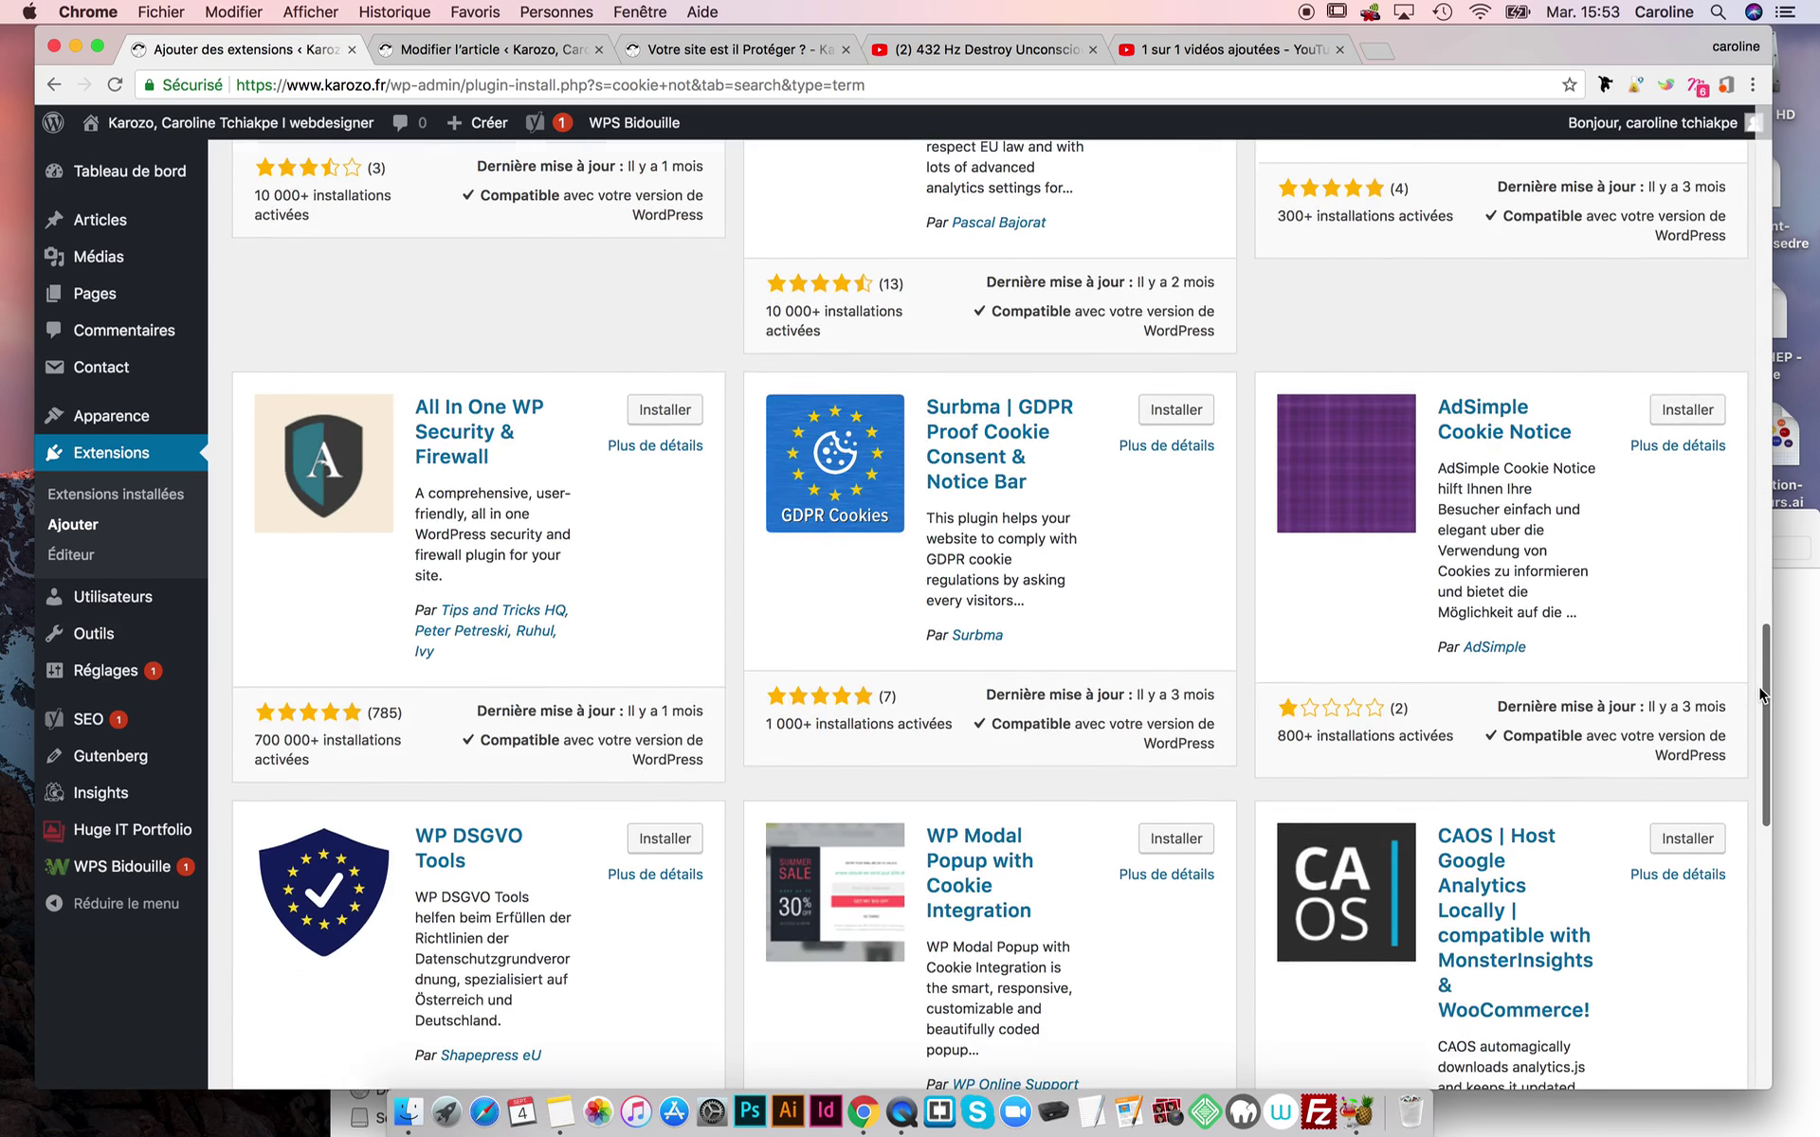
pyautogui.scroll(-7, 1760, 686)
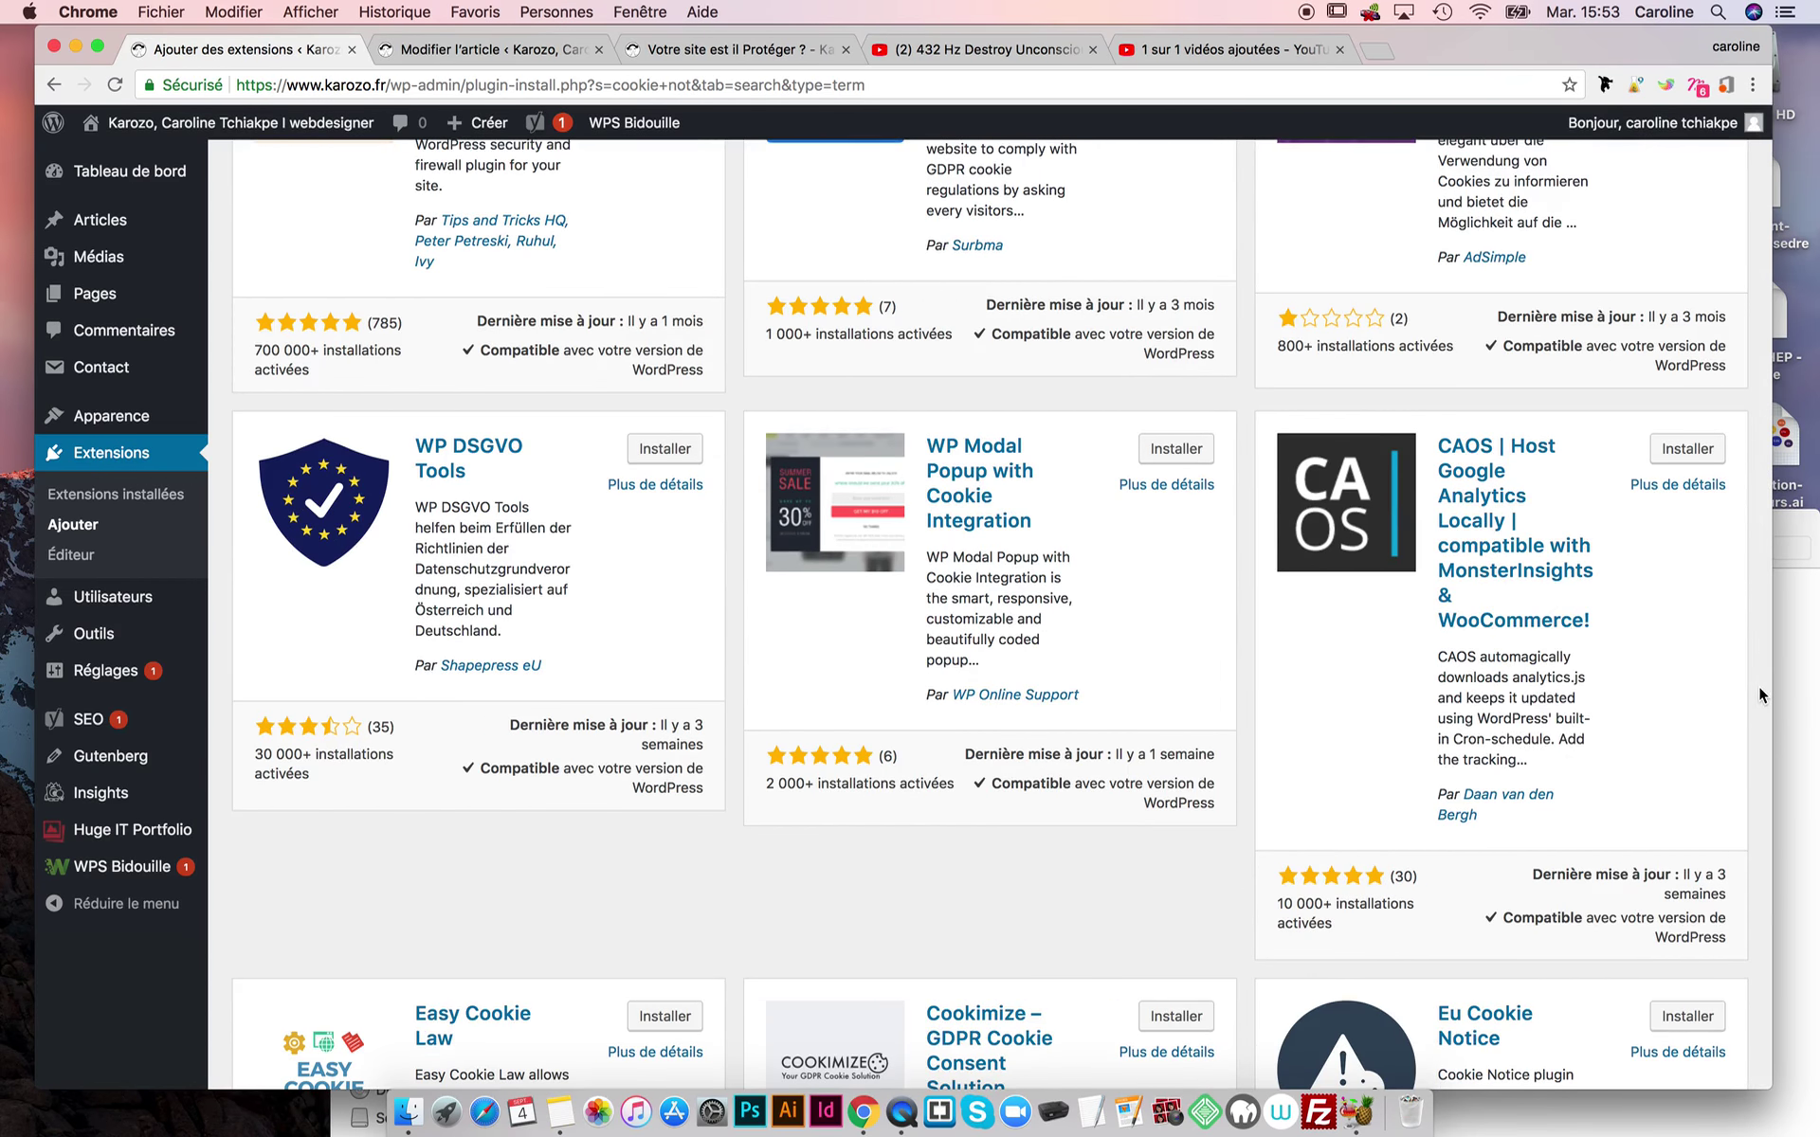
pyautogui.scroll(-8, 1759, 687)
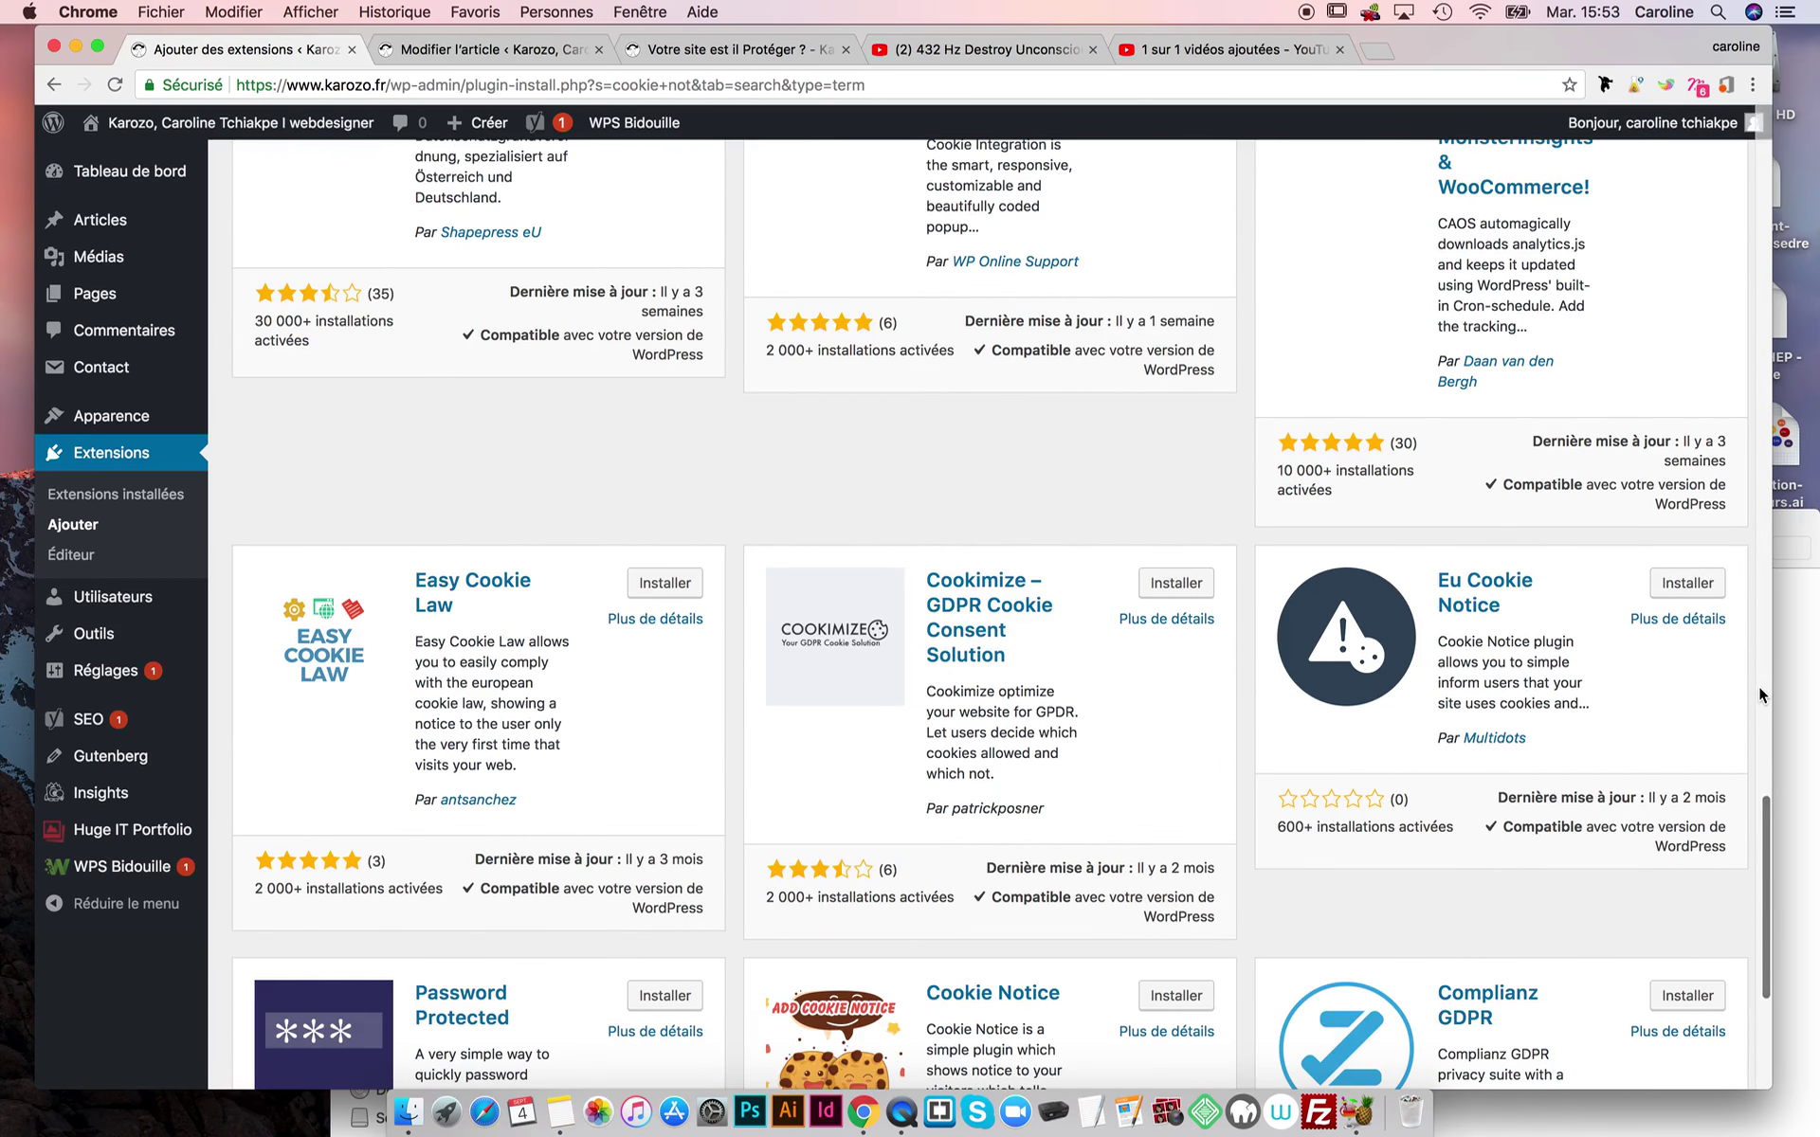
pyautogui.scroll(6, 1760, 686)
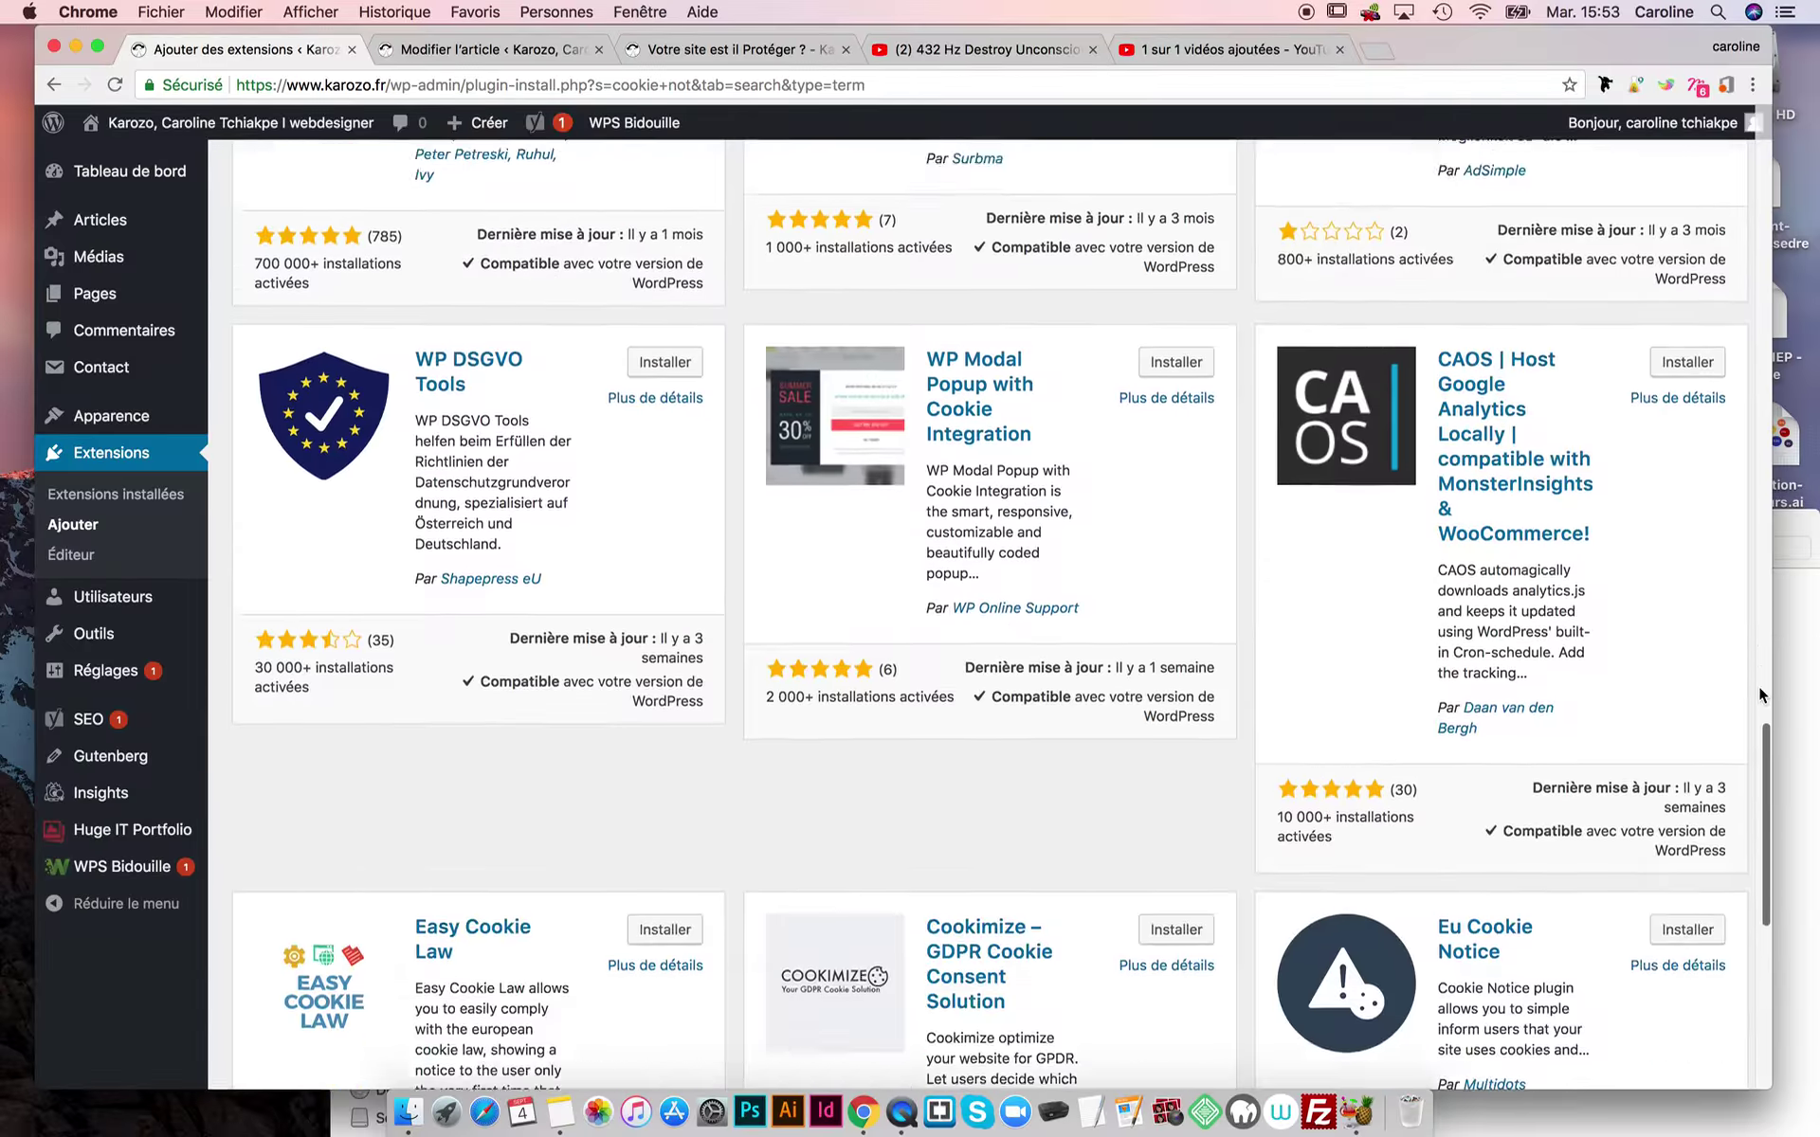
pyautogui.scroll(20, 1759, 687)
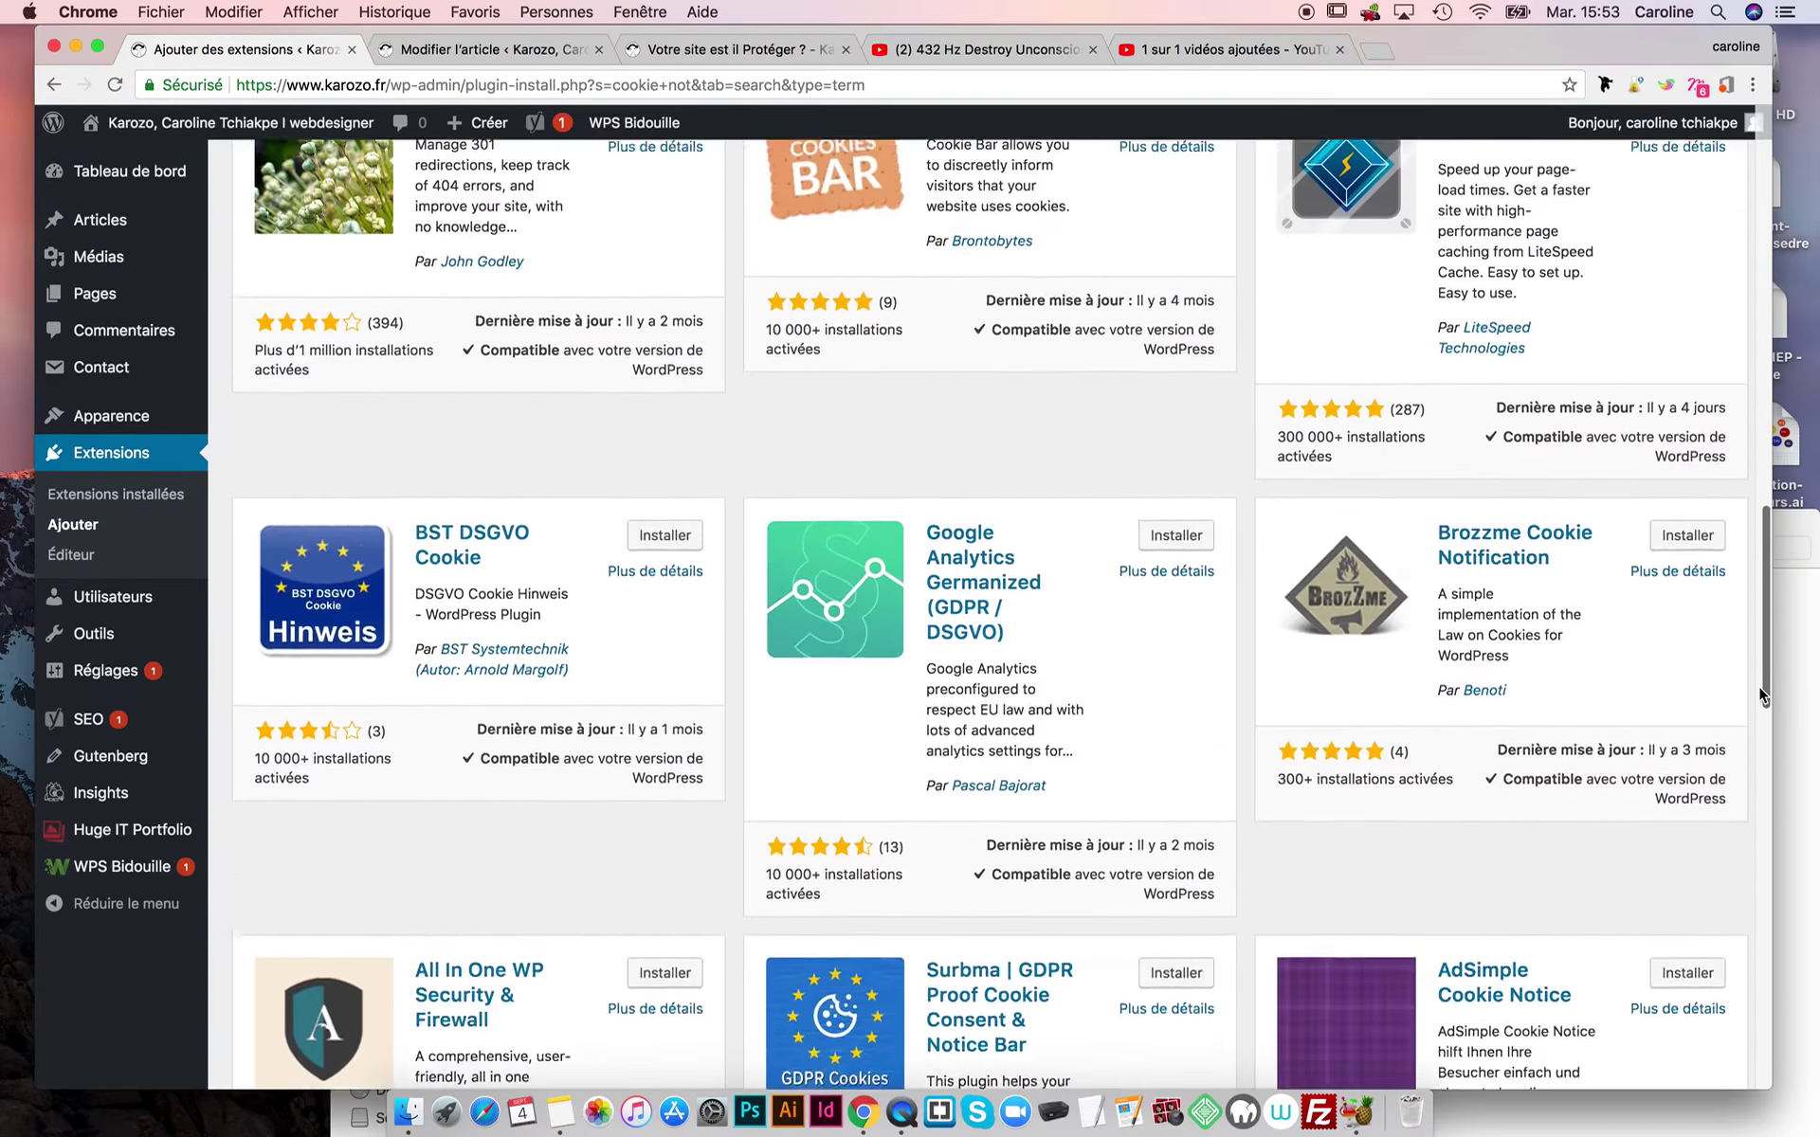
pyautogui.scroll(15, 1760, 686)
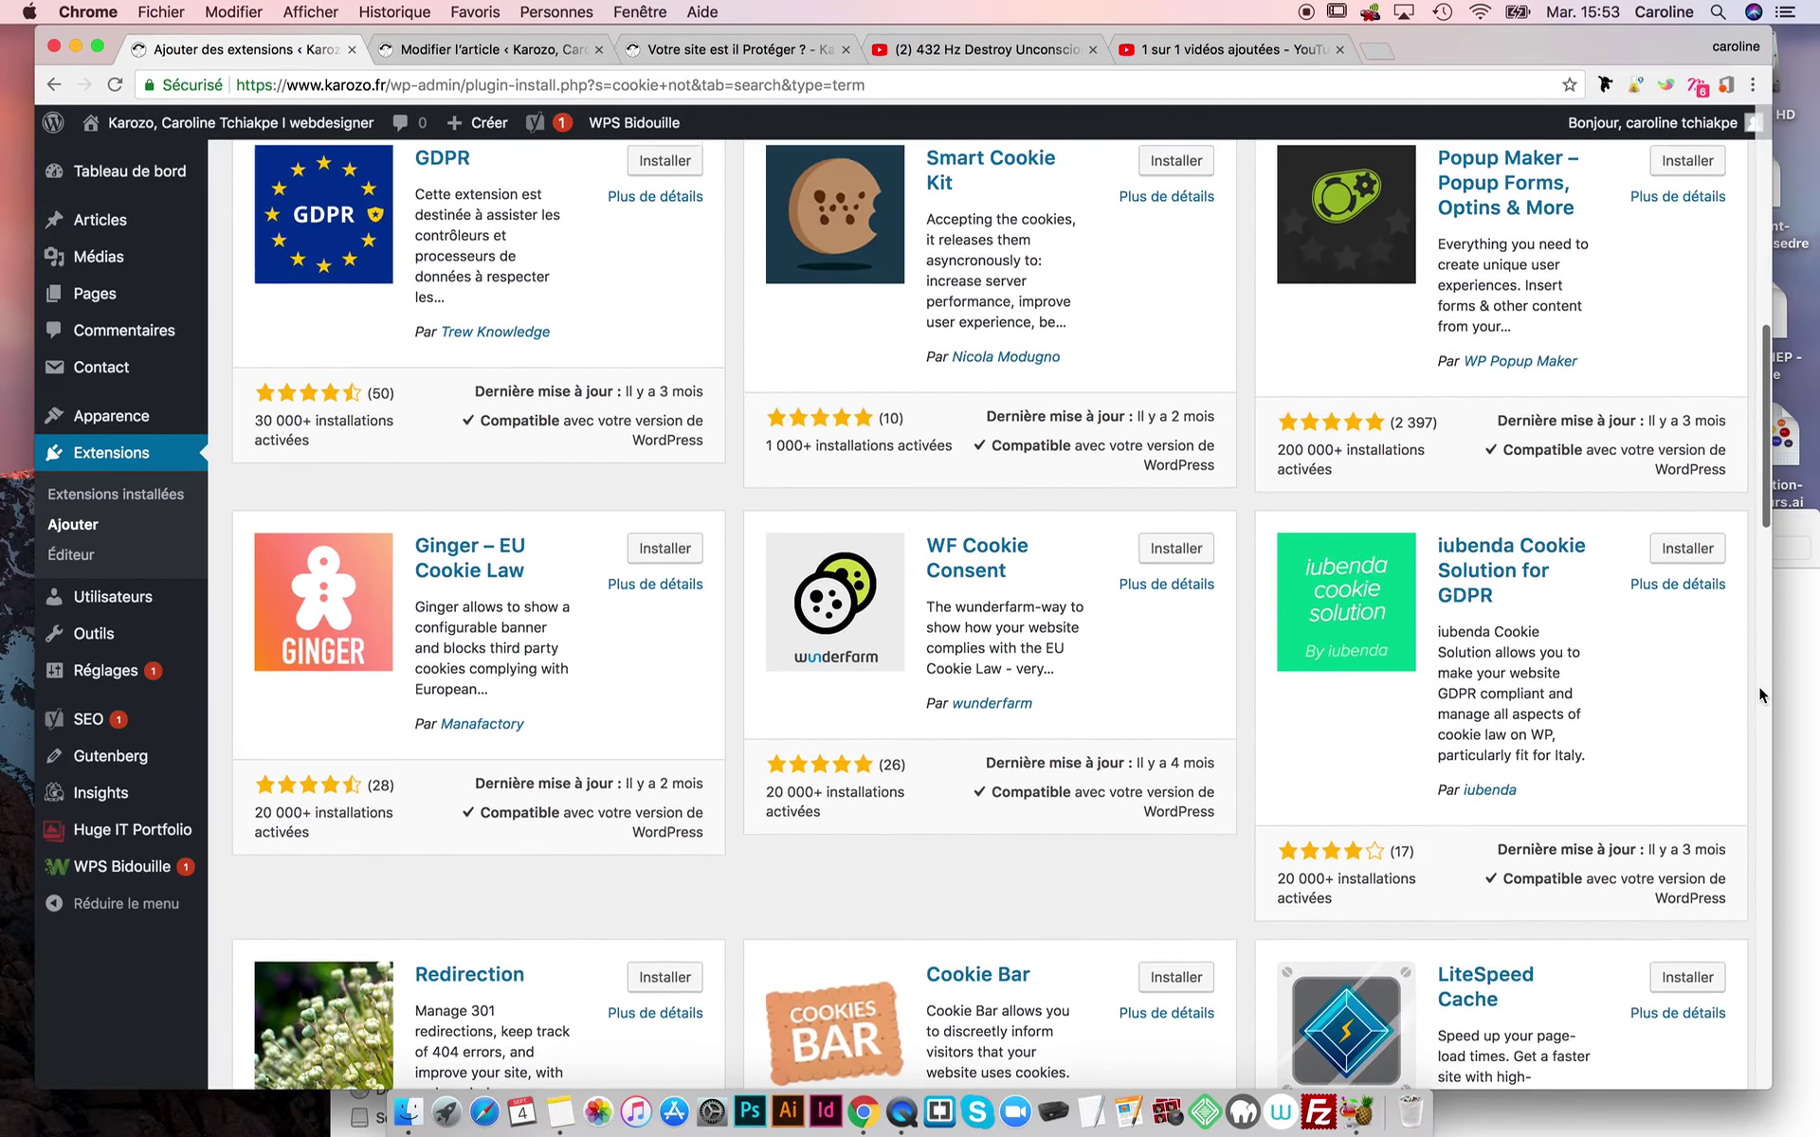
pyautogui.scroll(12, 1759, 686)
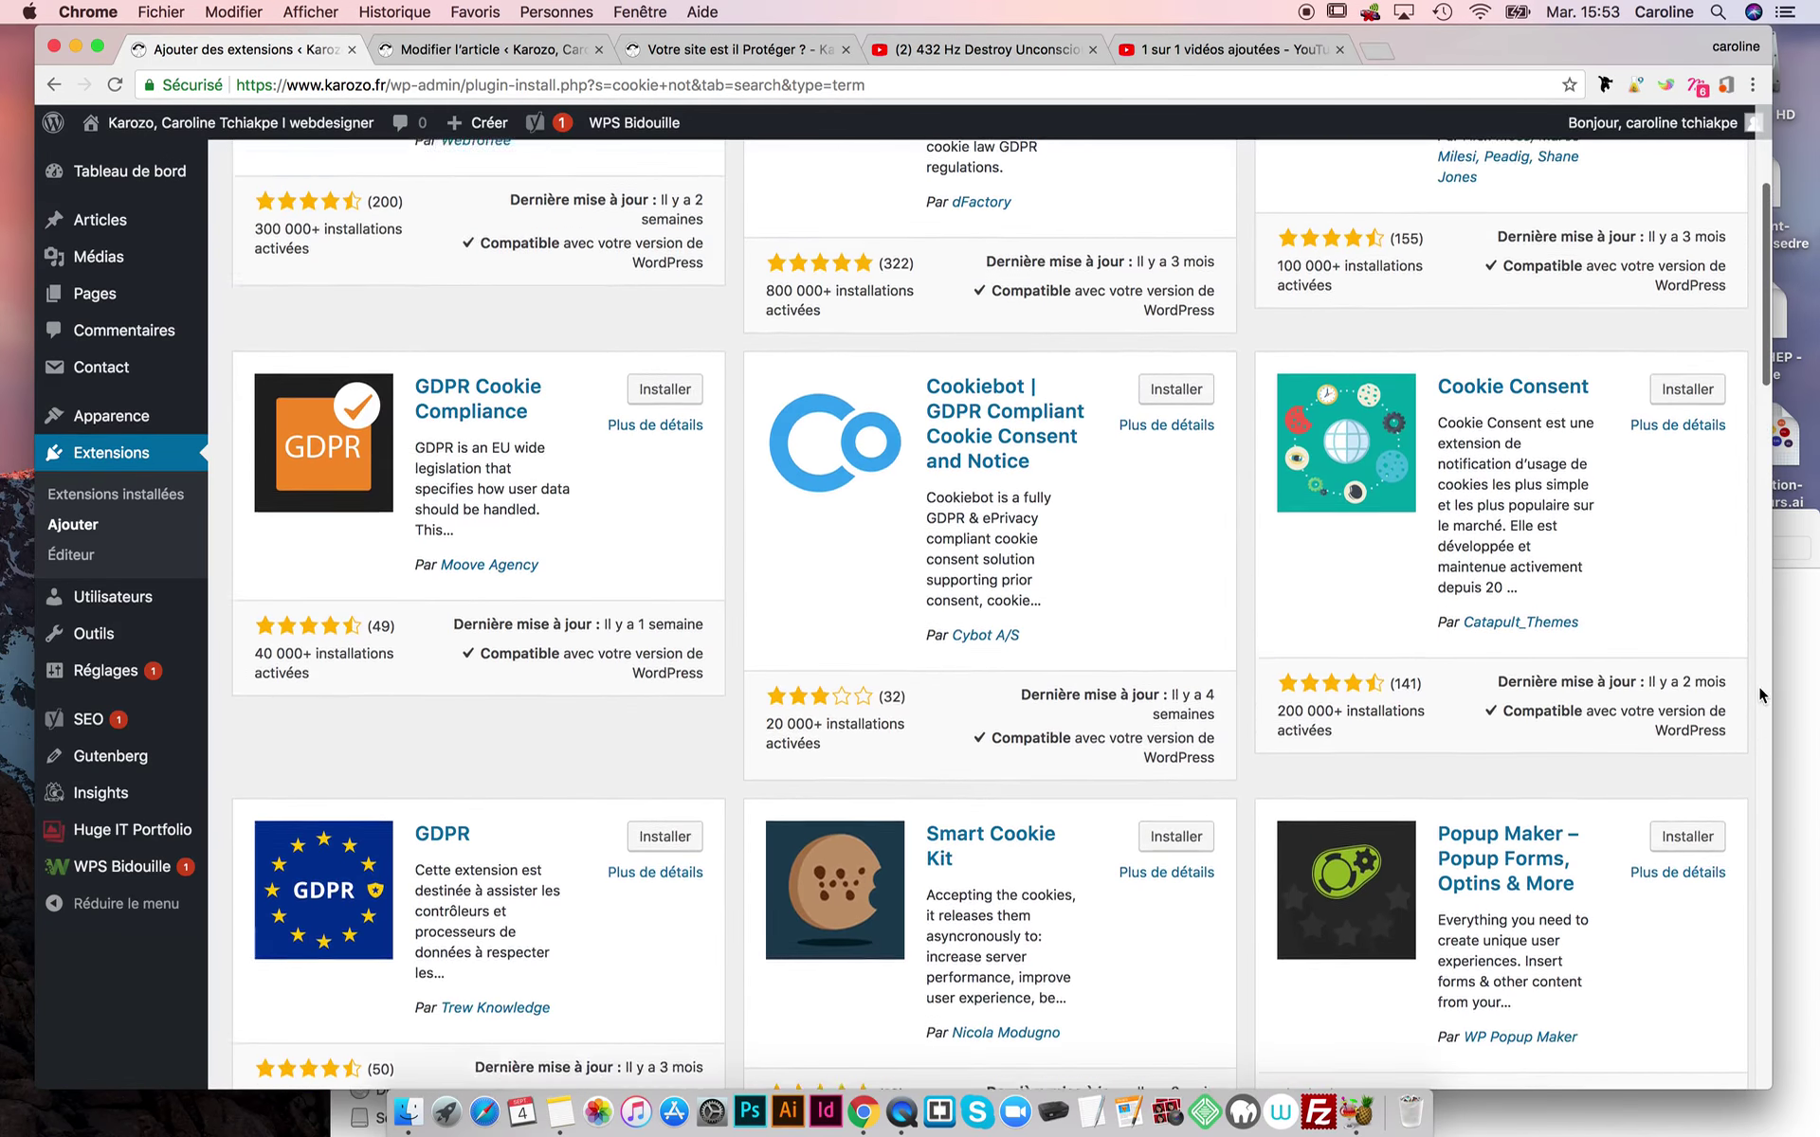
pyautogui.scroll(5, 1759, 687)
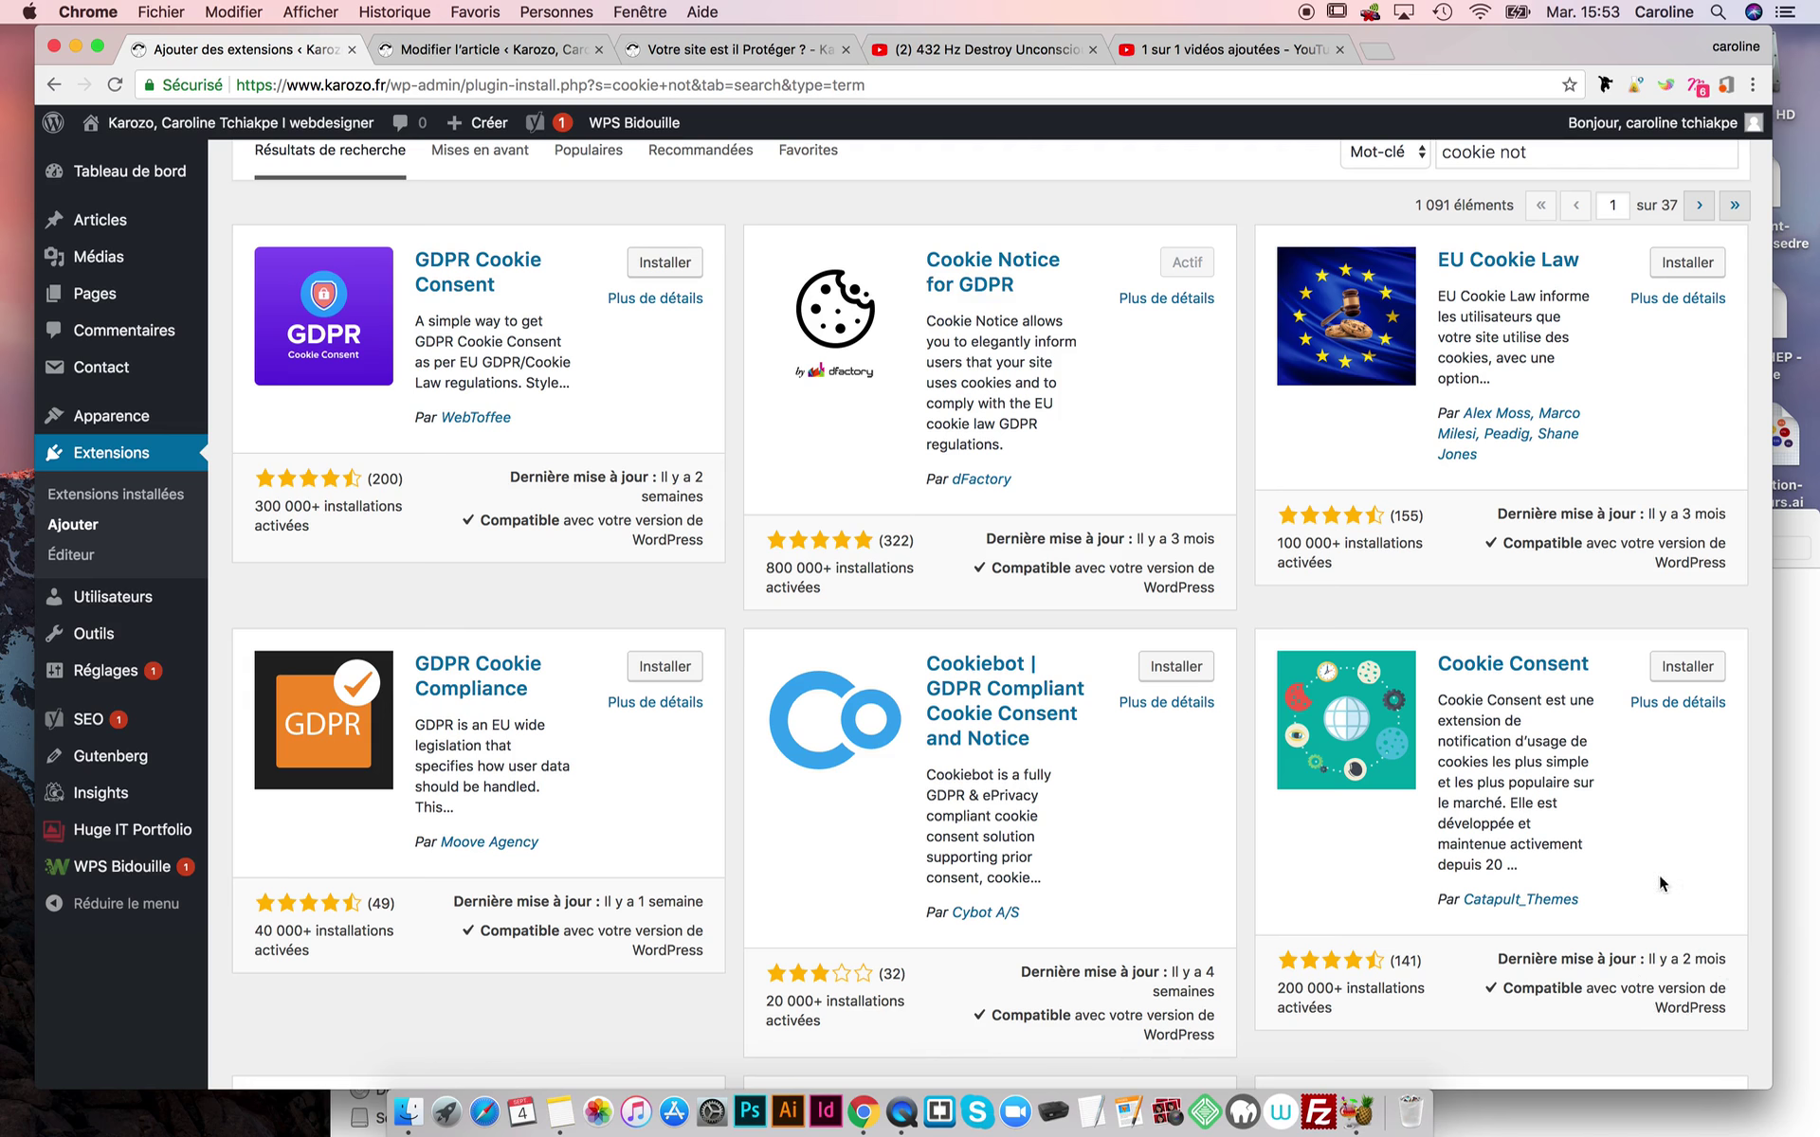
# - Install and activate the Cookie Consent plugin by Catapult_Themes, and view its details
pyautogui.click(1702, 667)
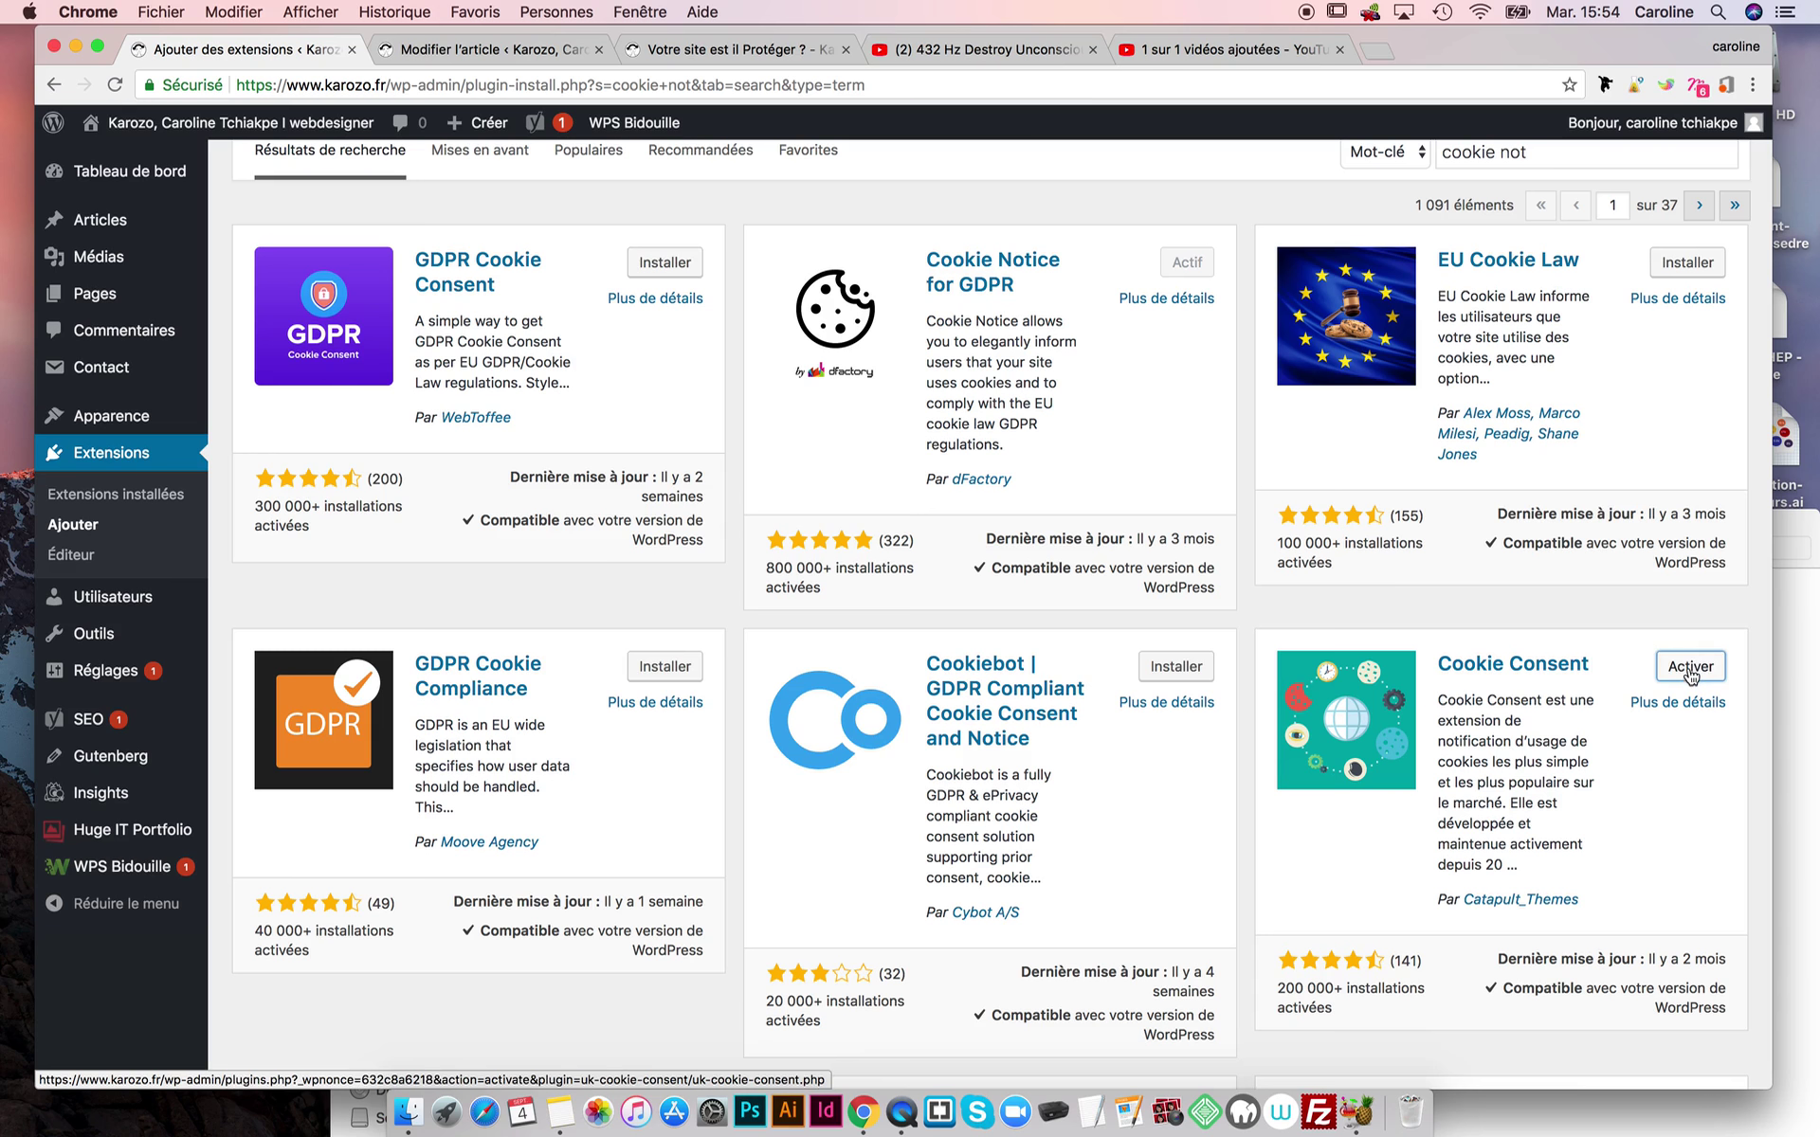
pyautogui.click(1692, 668)
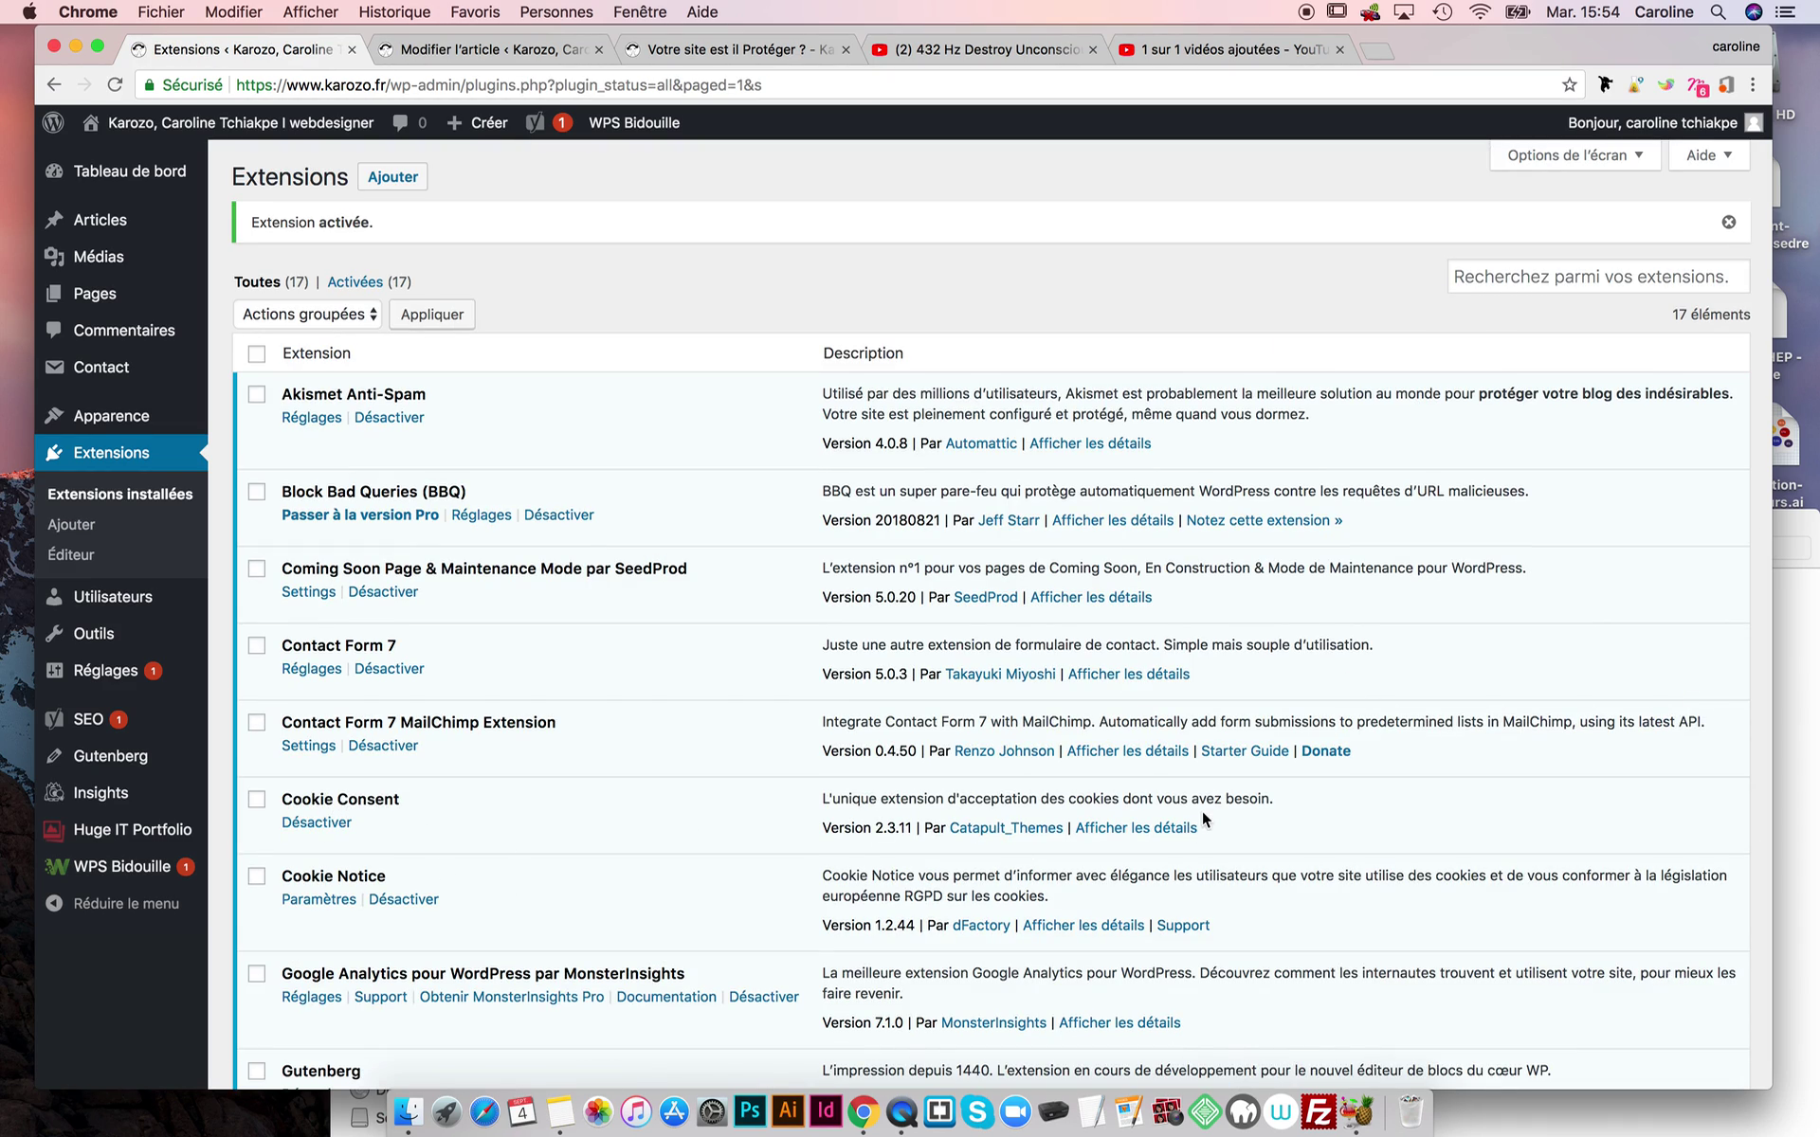
pyautogui.click(1174, 830)
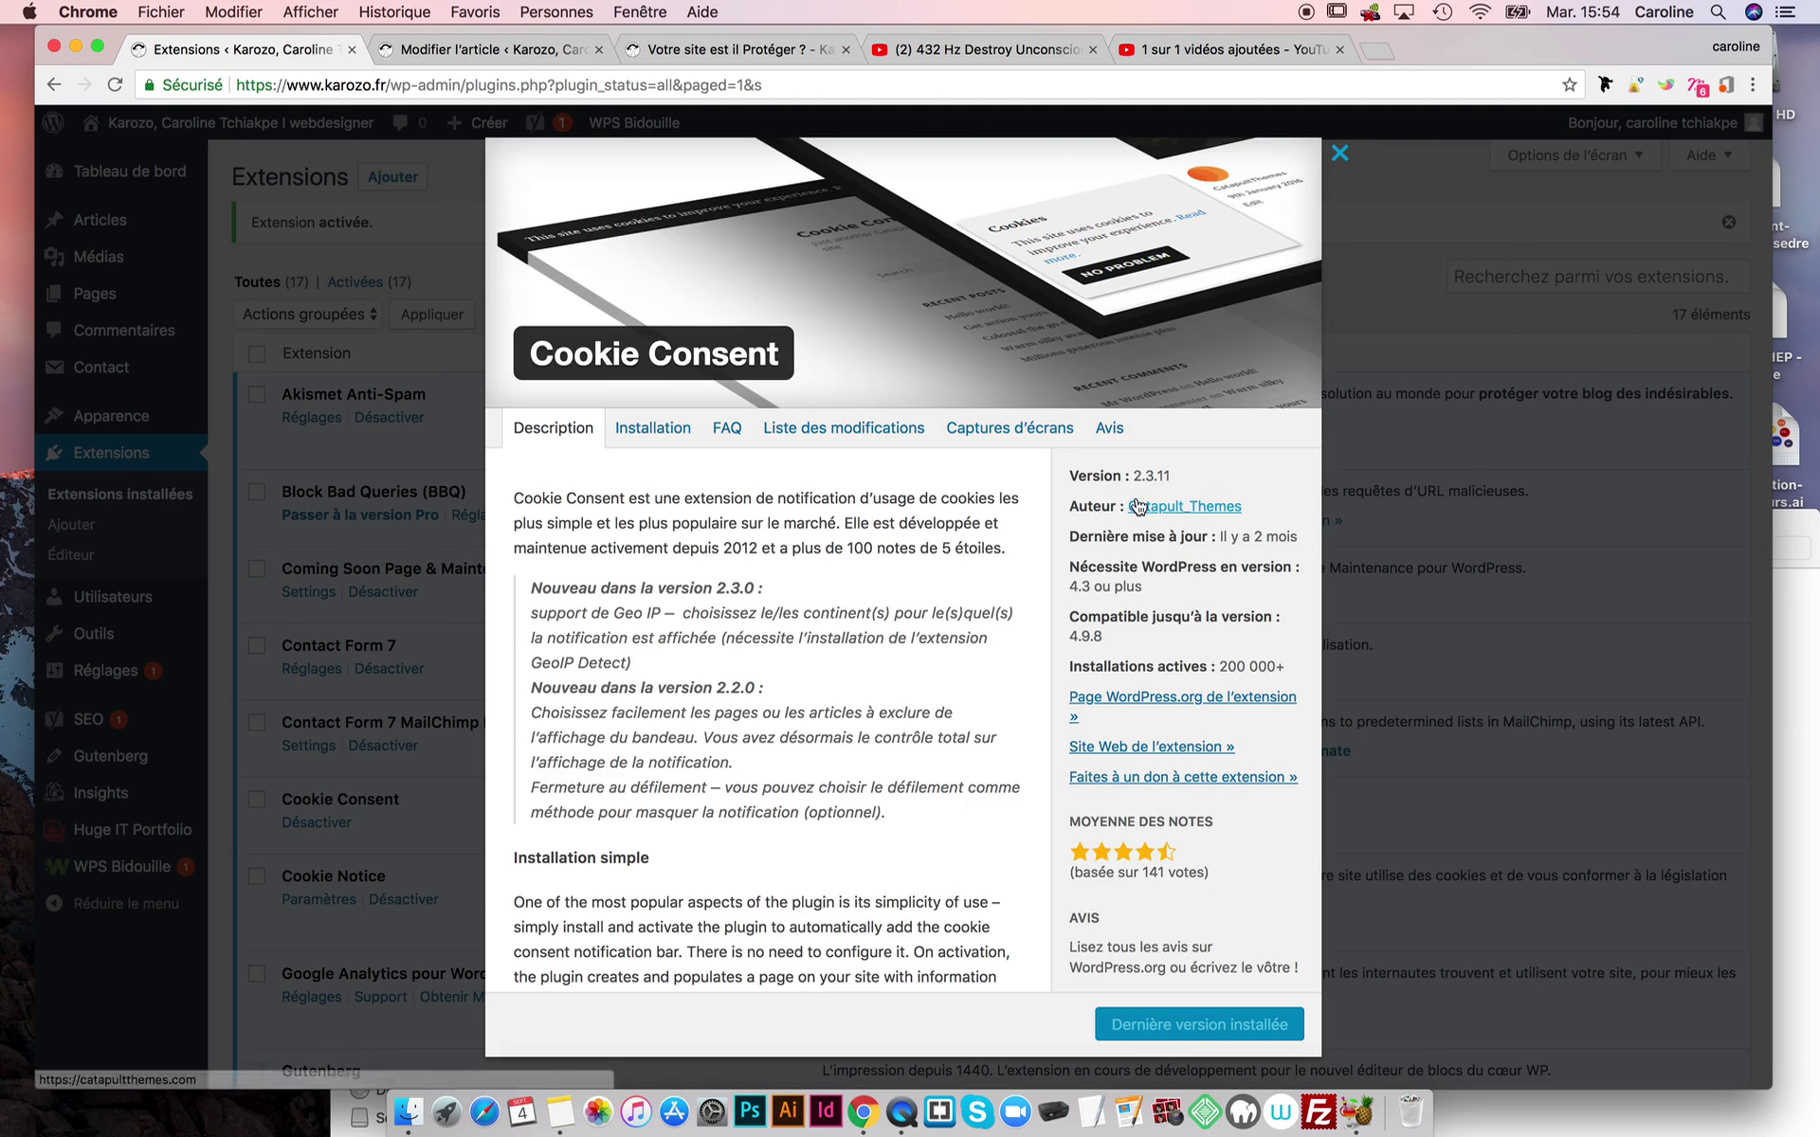
pyautogui.click(1340, 161)
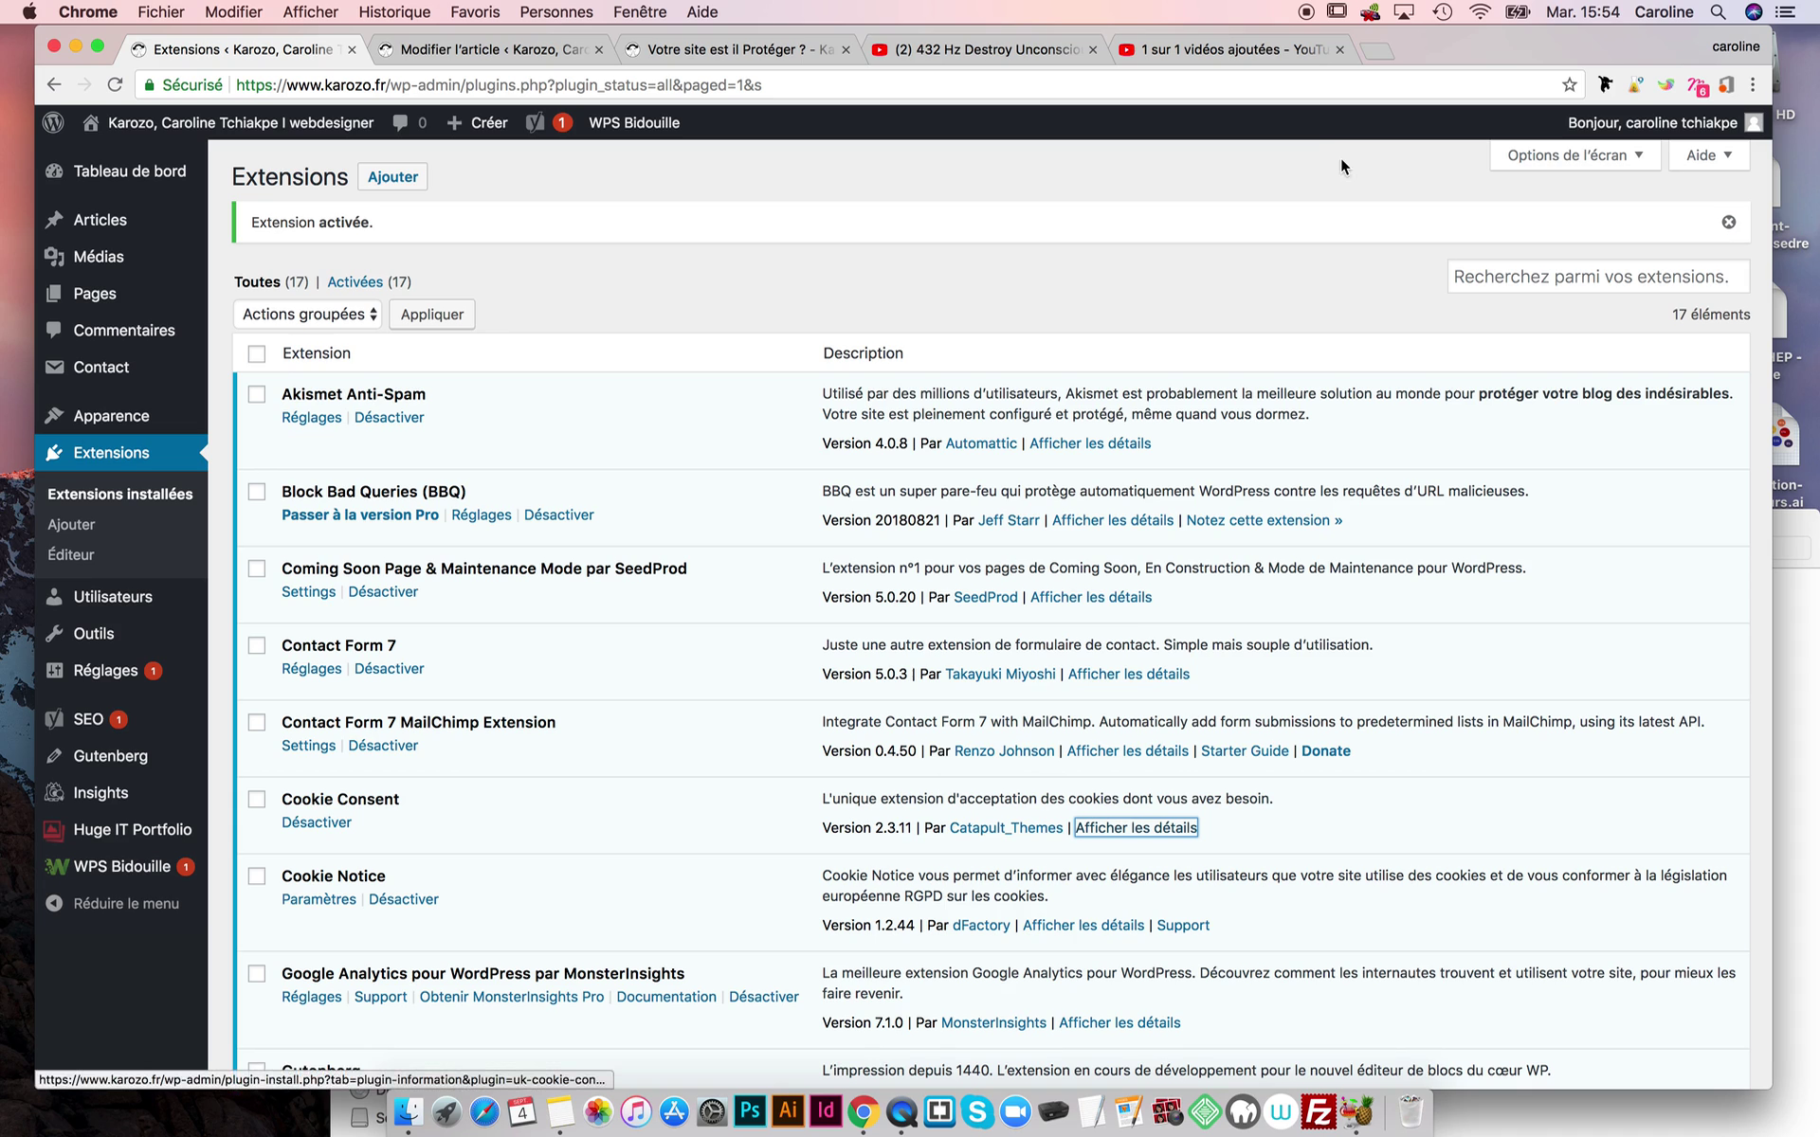
# - Deactivate the Cookie Notice plugin and delete it together with its data
pyautogui.click(423, 908)
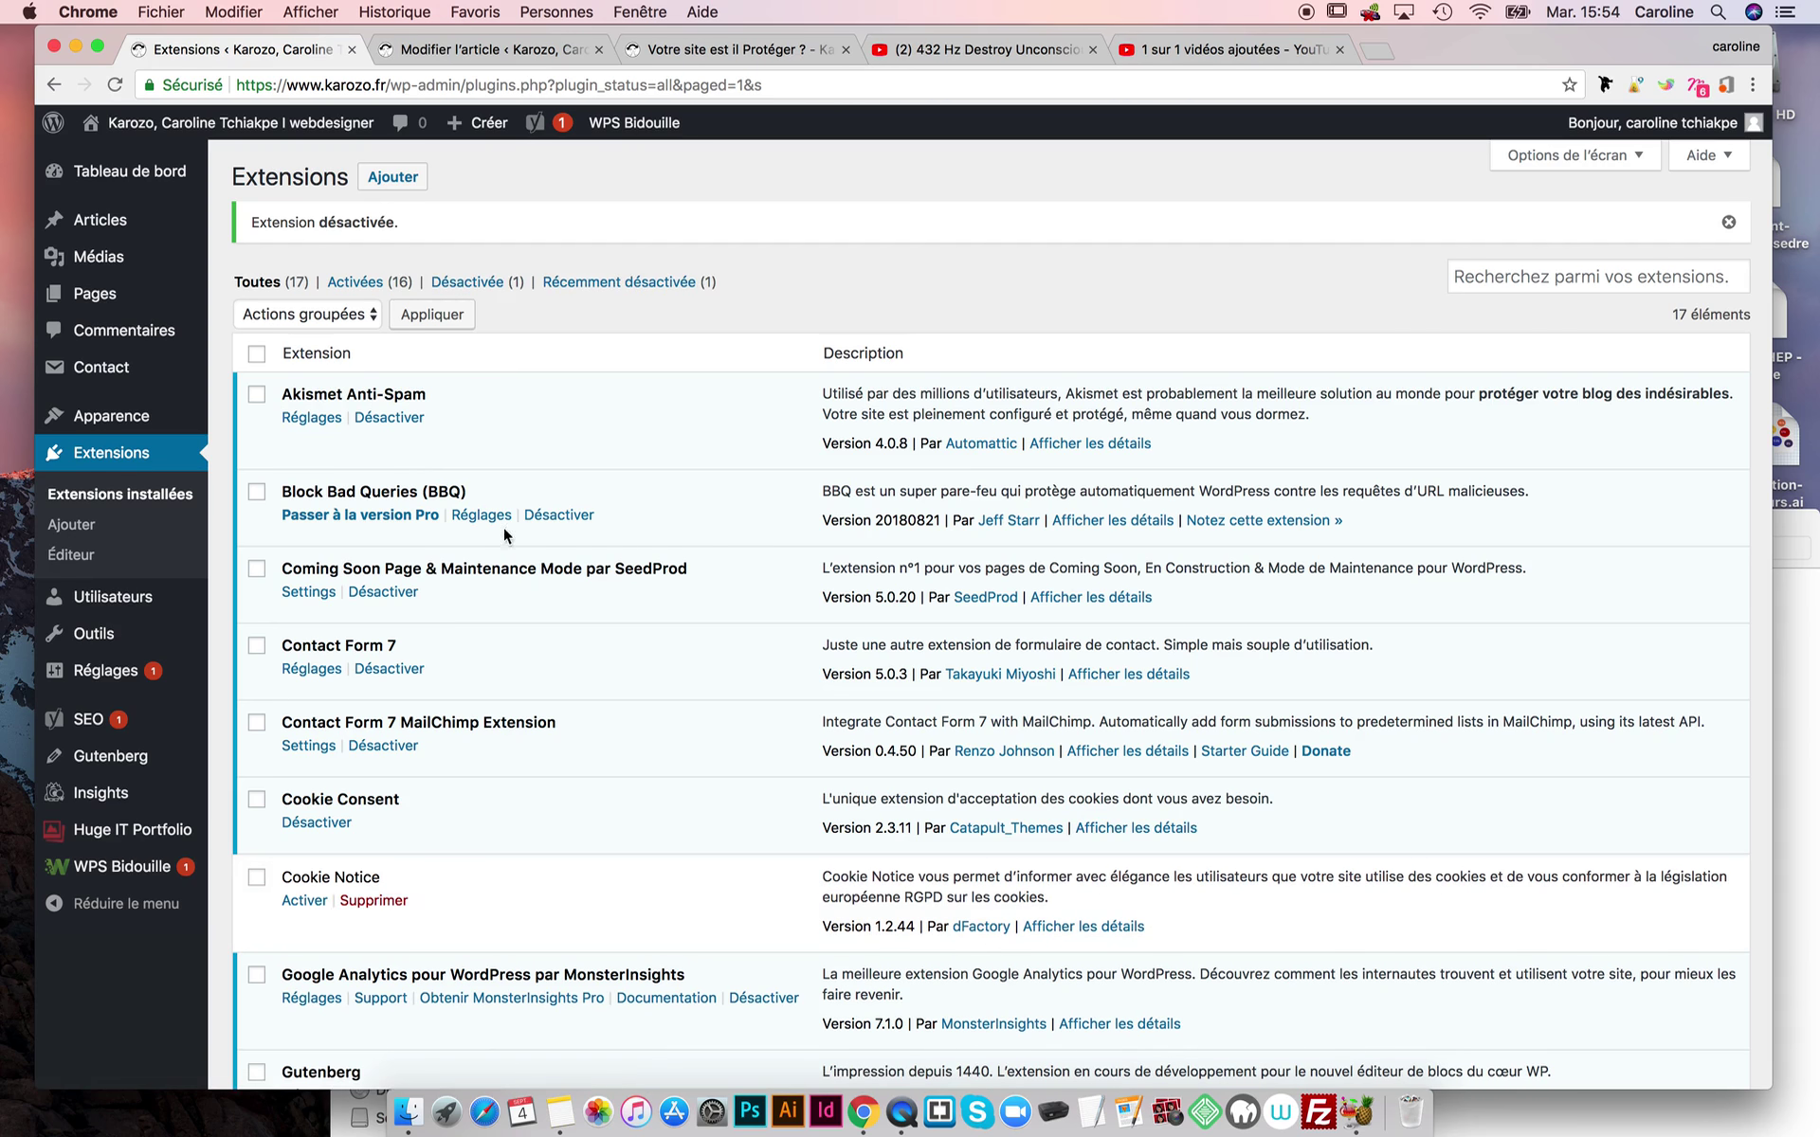
pyautogui.click(485, 285)
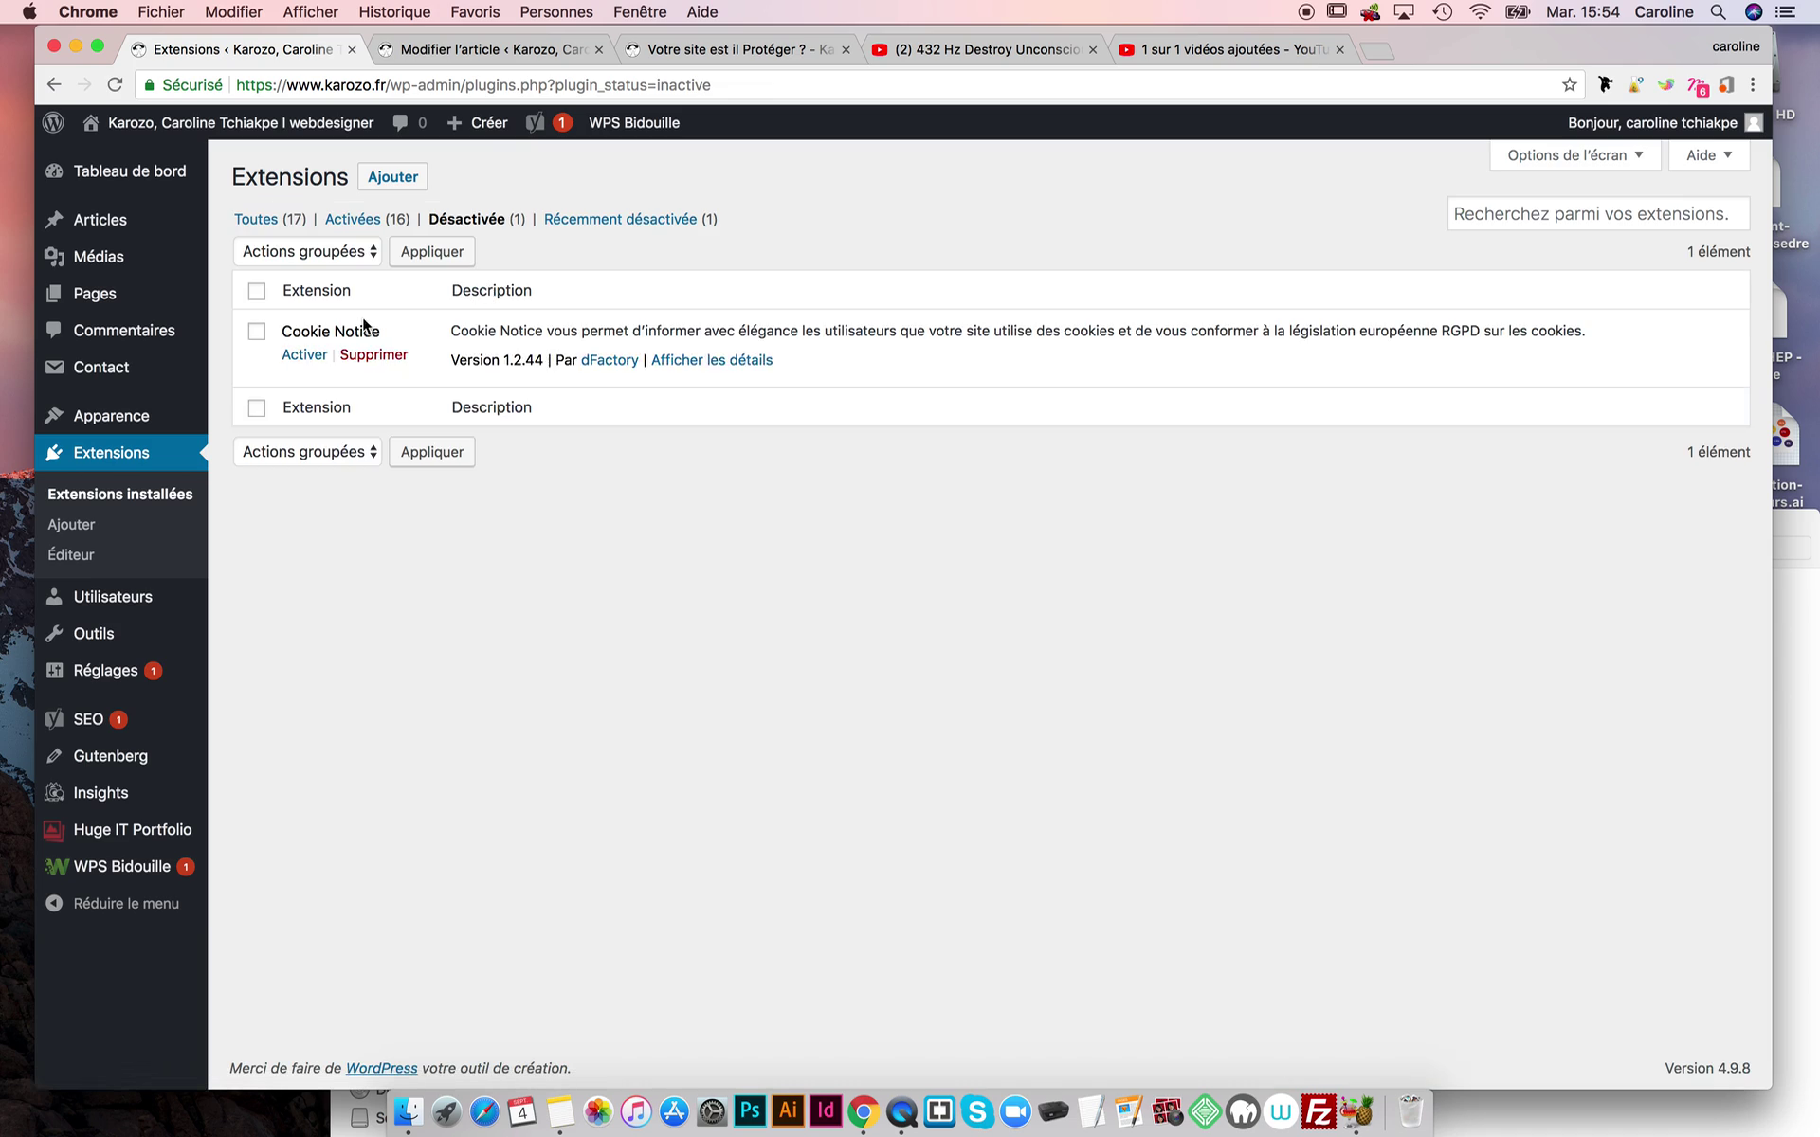
pyautogui.click(257, 332)
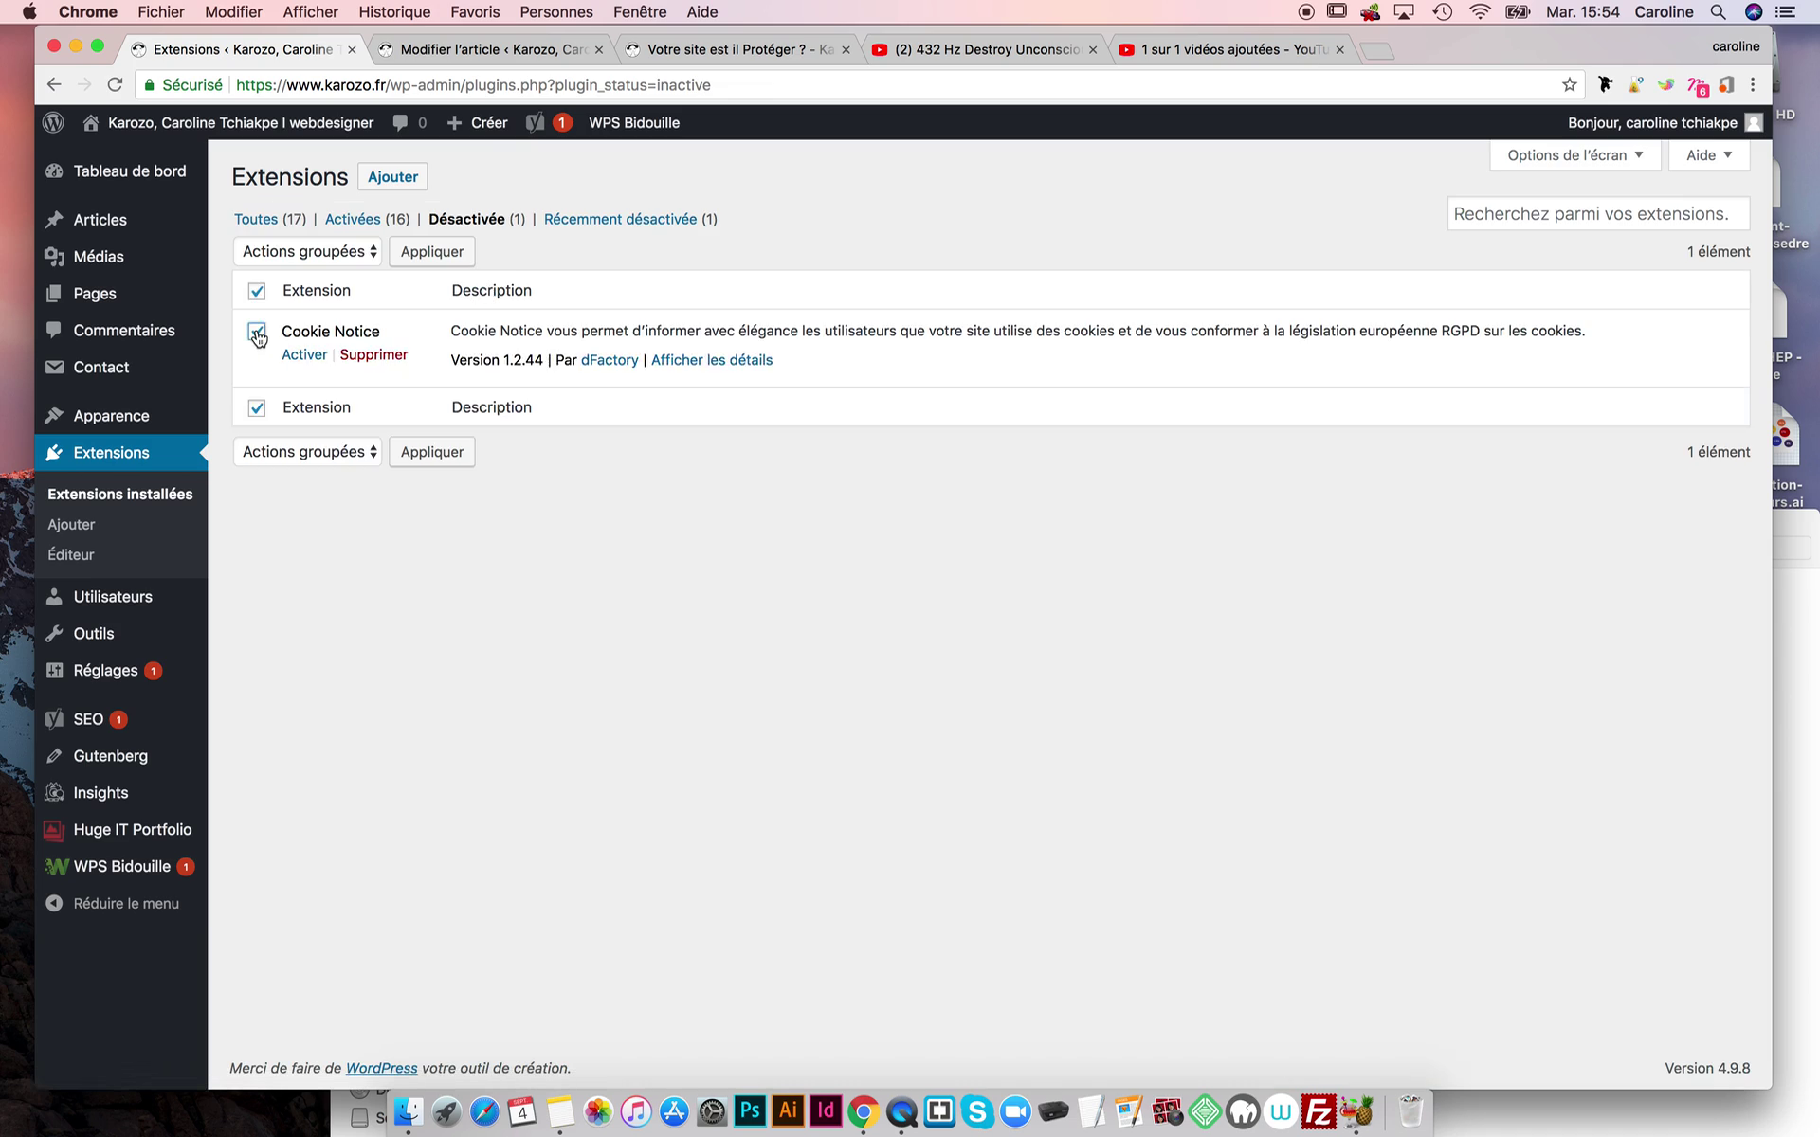
pyautogui.click(365, 360)
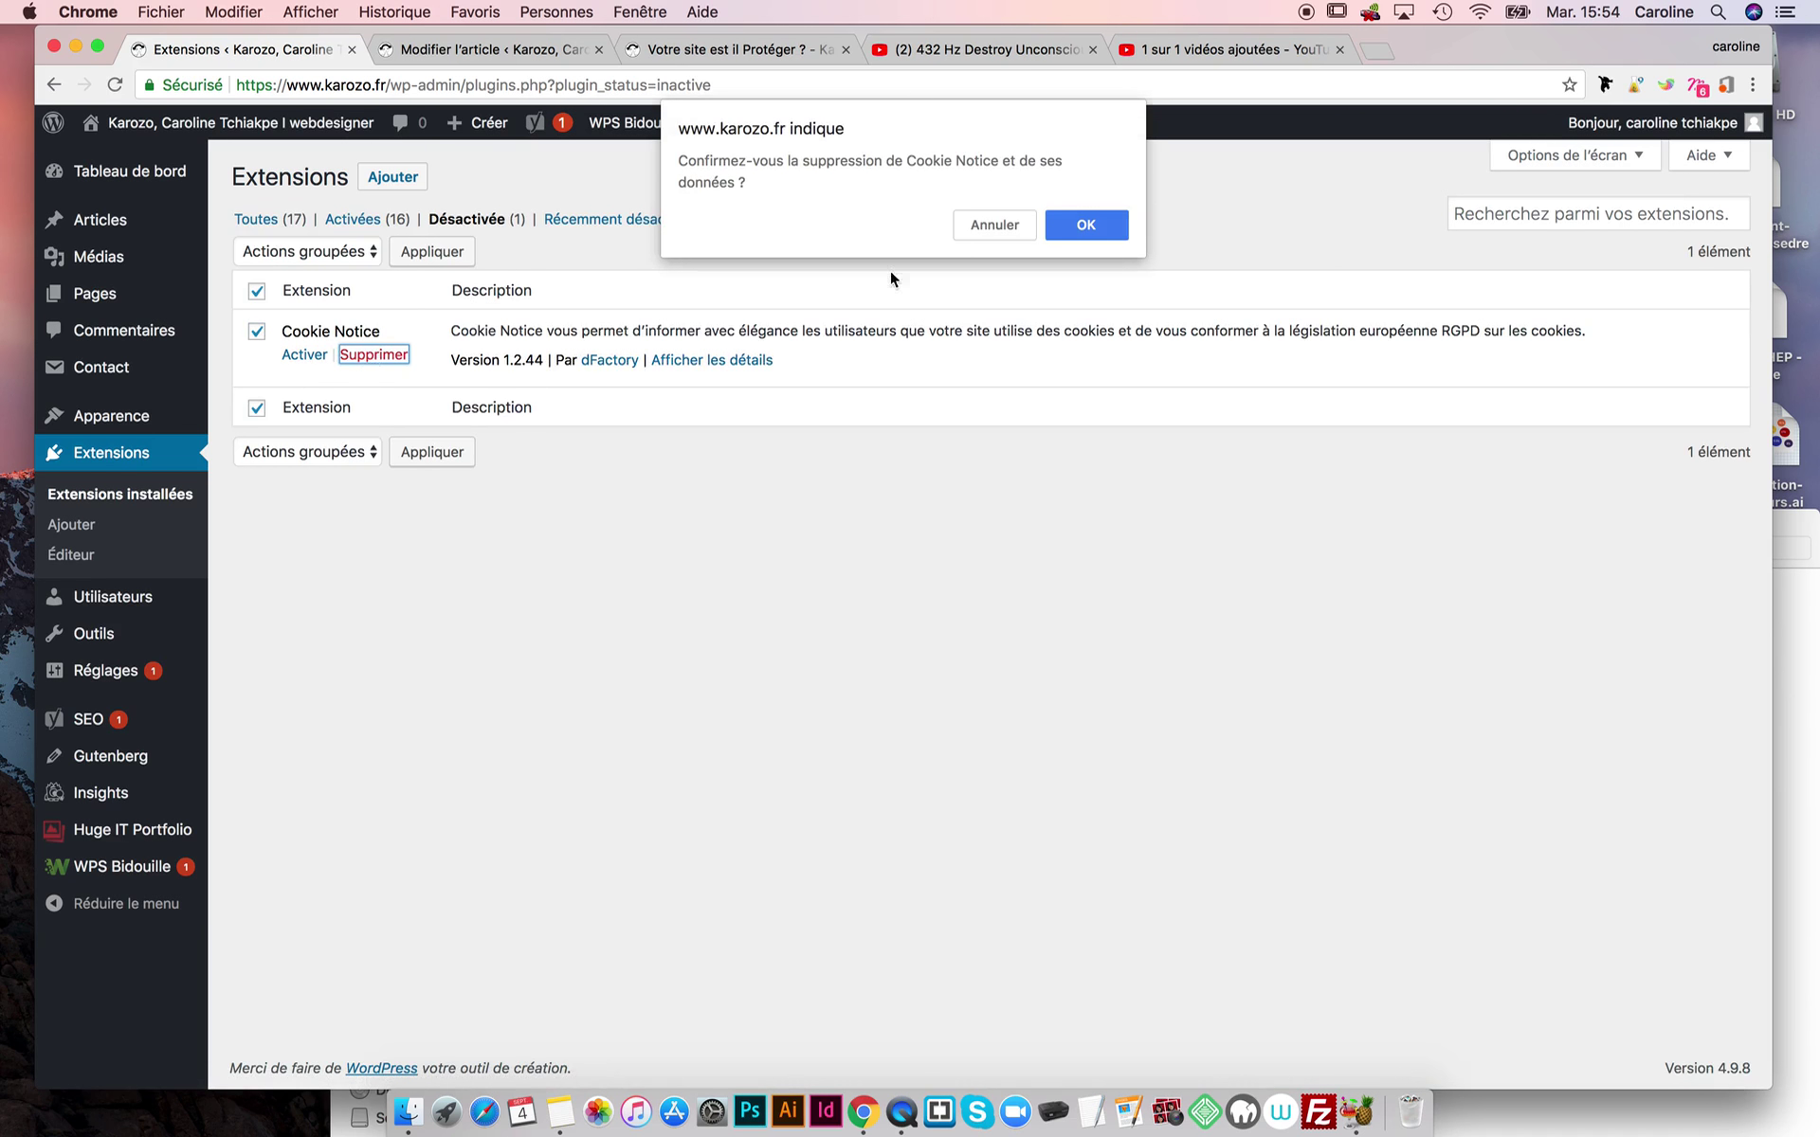
pyautogui.click(1105, 225)
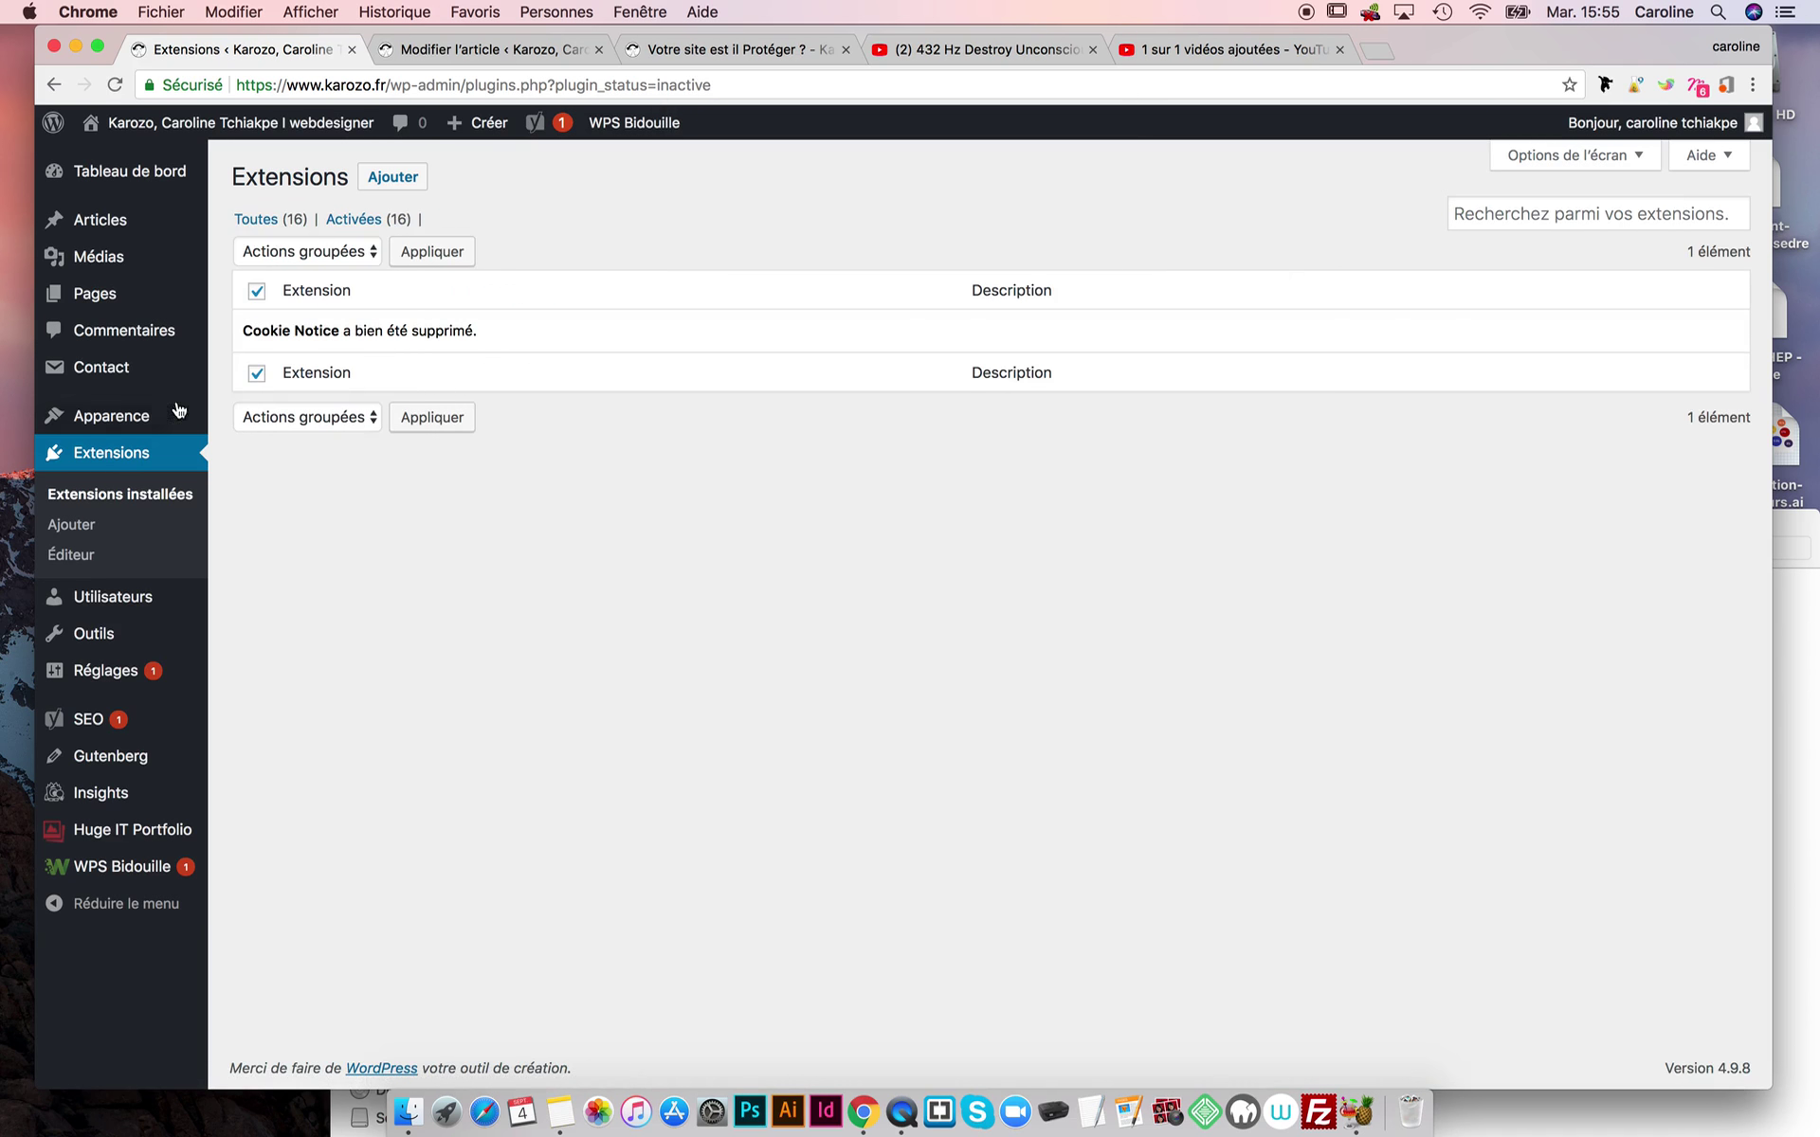
# - Open the site's themes page and look over the installed themes and the admin sections
pyautogui.moveTo(180, 413)
pyautogui.click(246, 420)
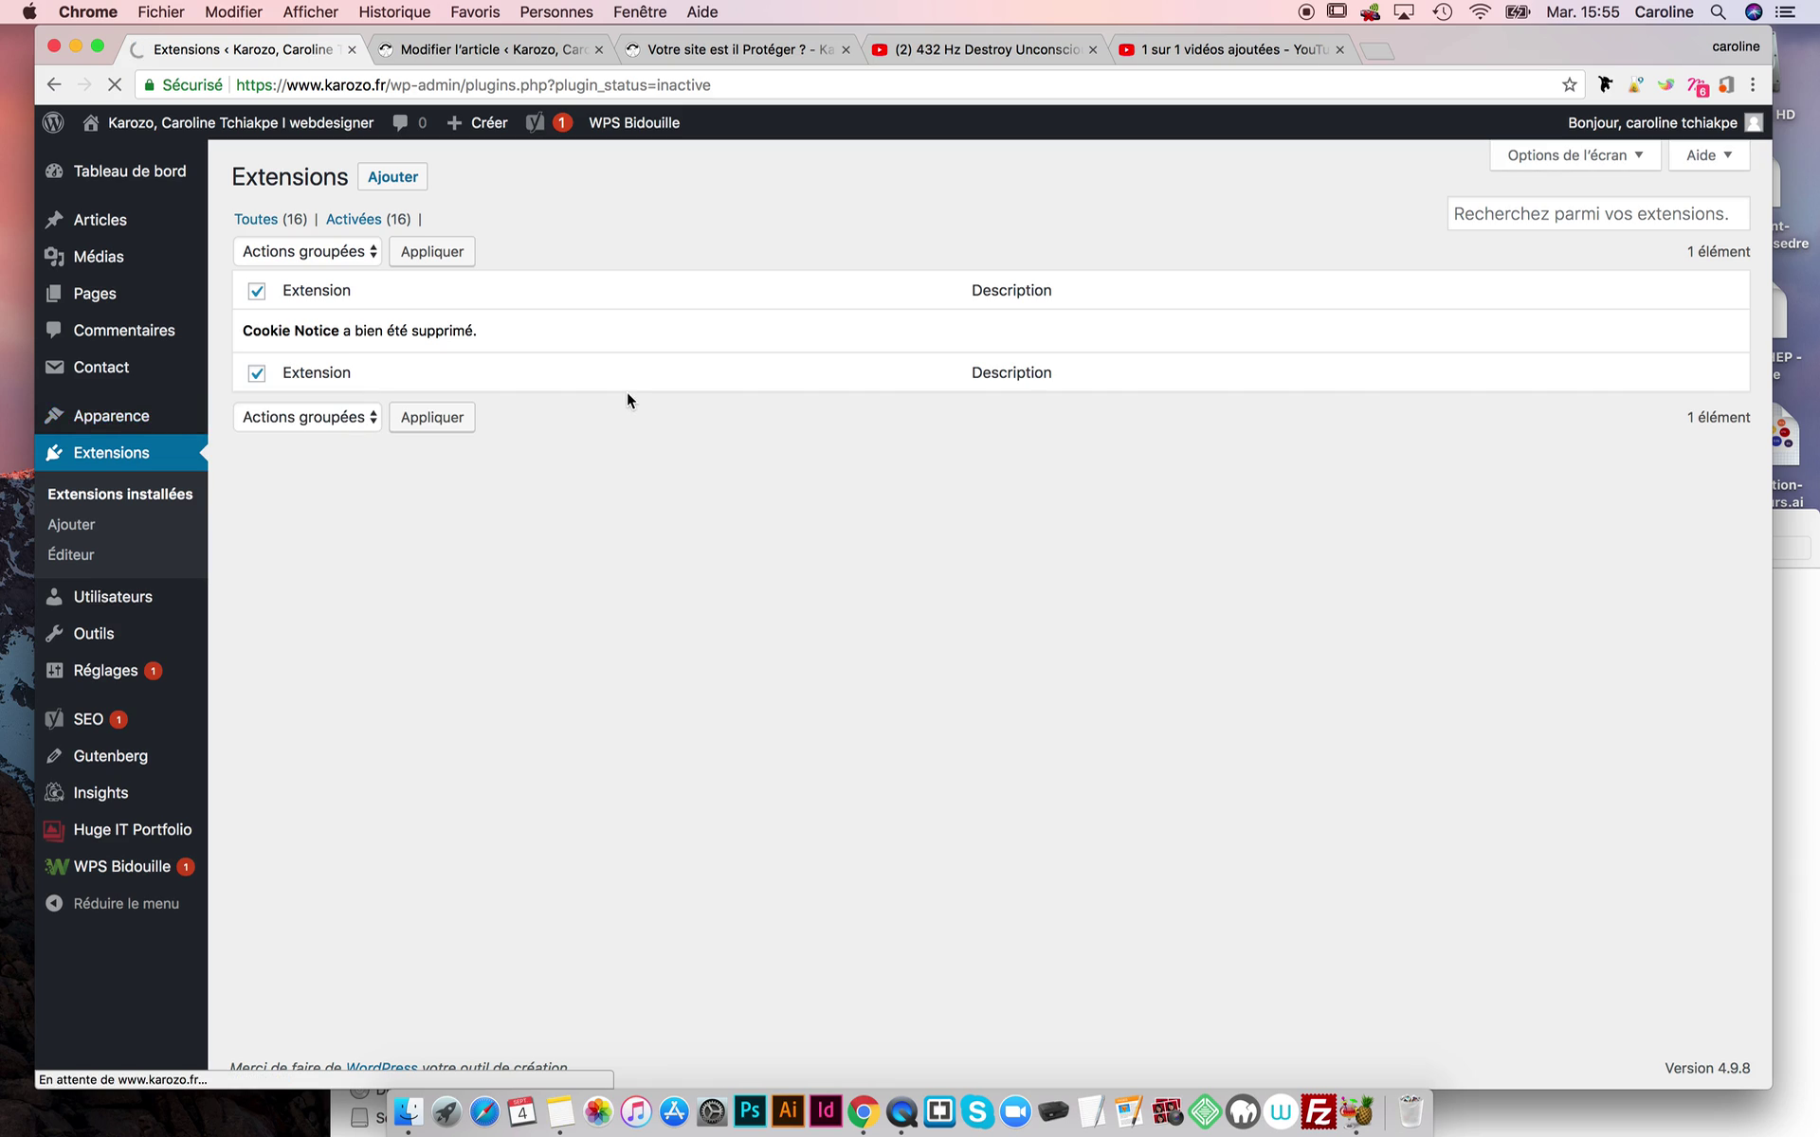
pyautogui.moveTo(968, 423)
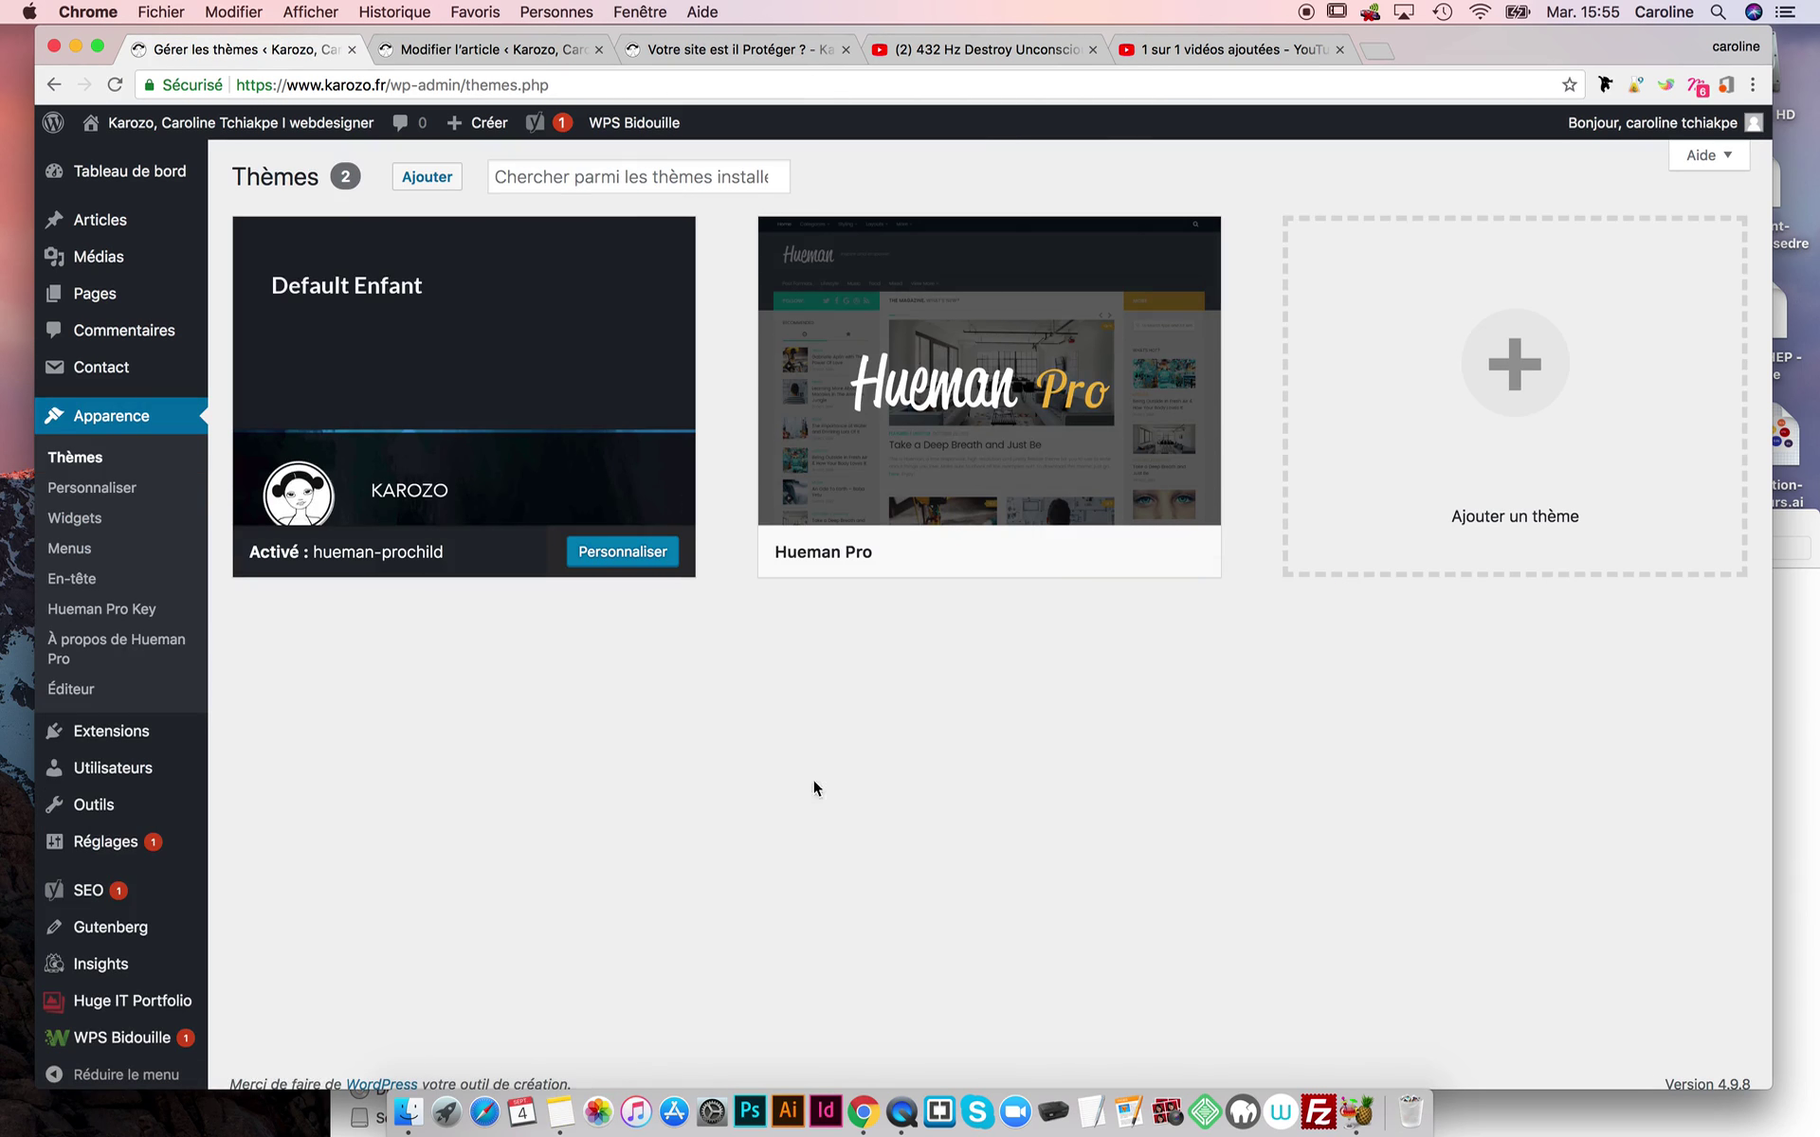
pyautogui.moveTo(567, 503)
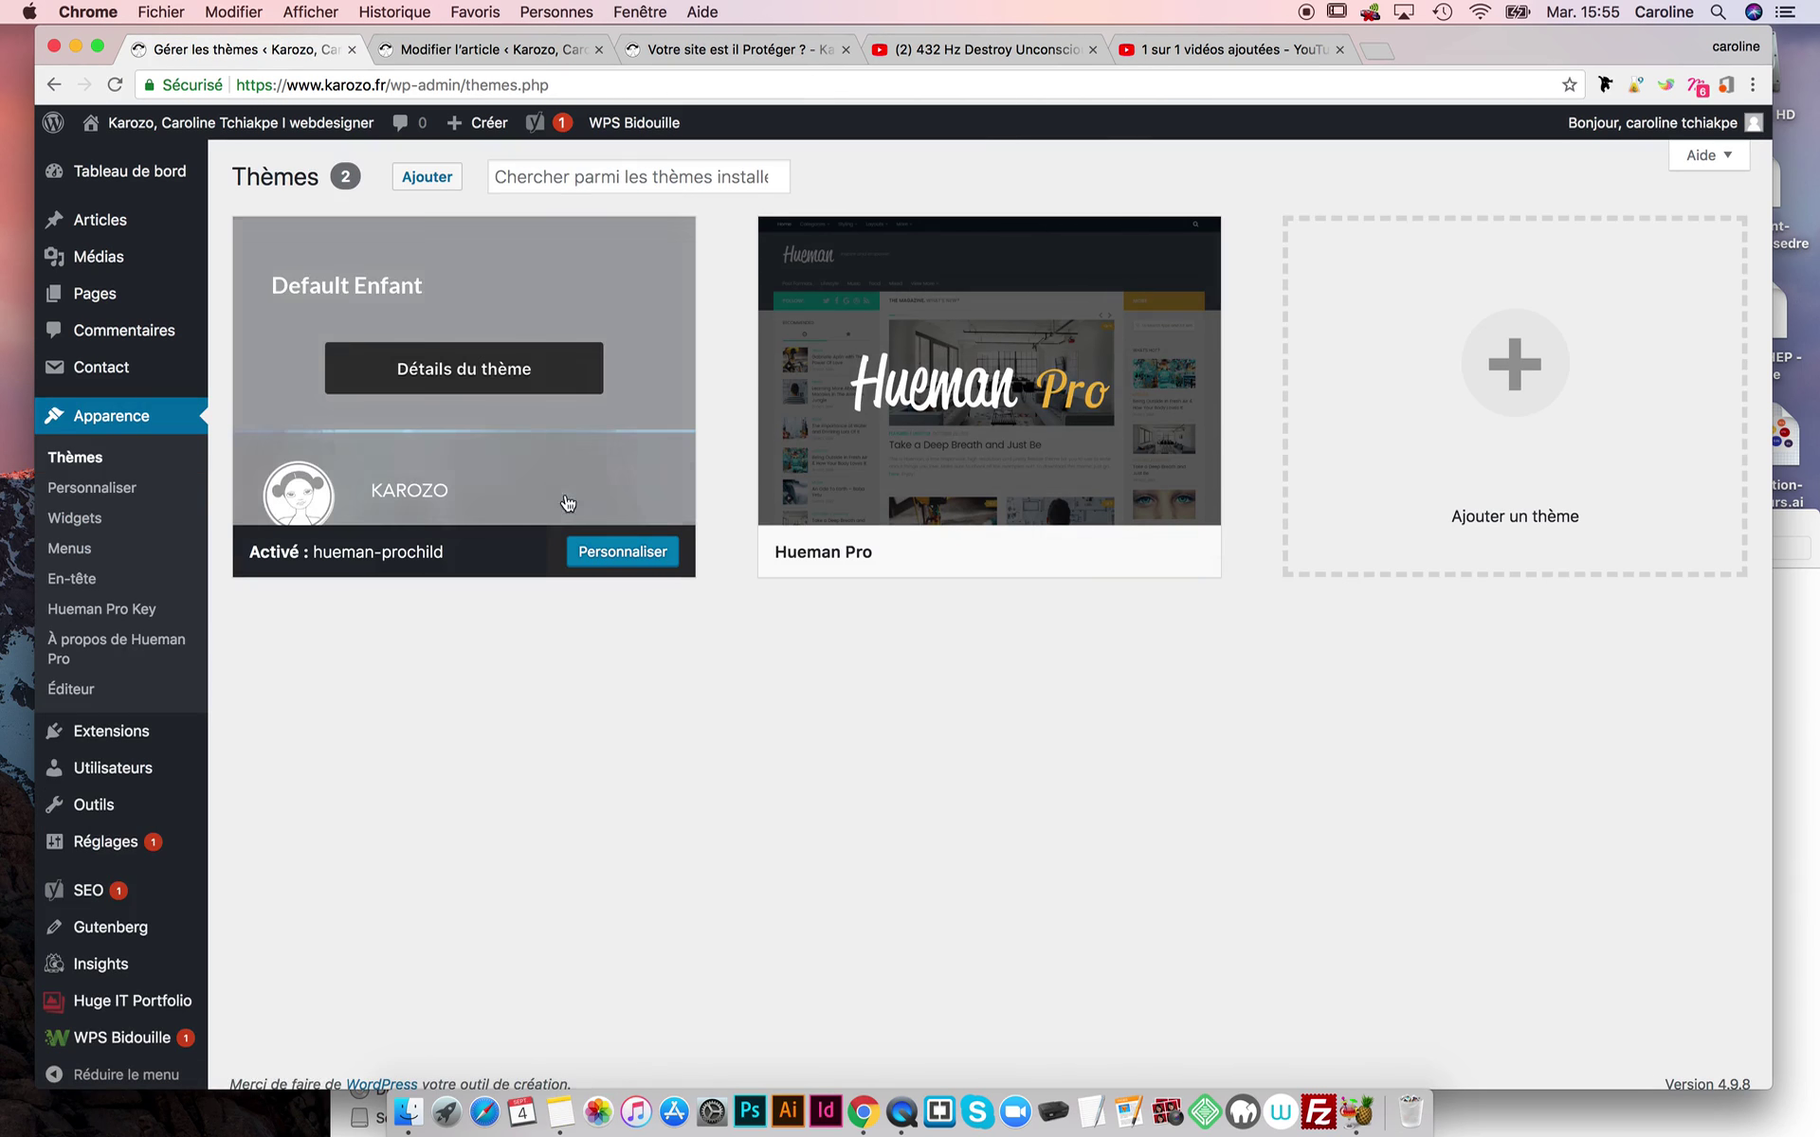
pyautogui.moveTo(136, 185)
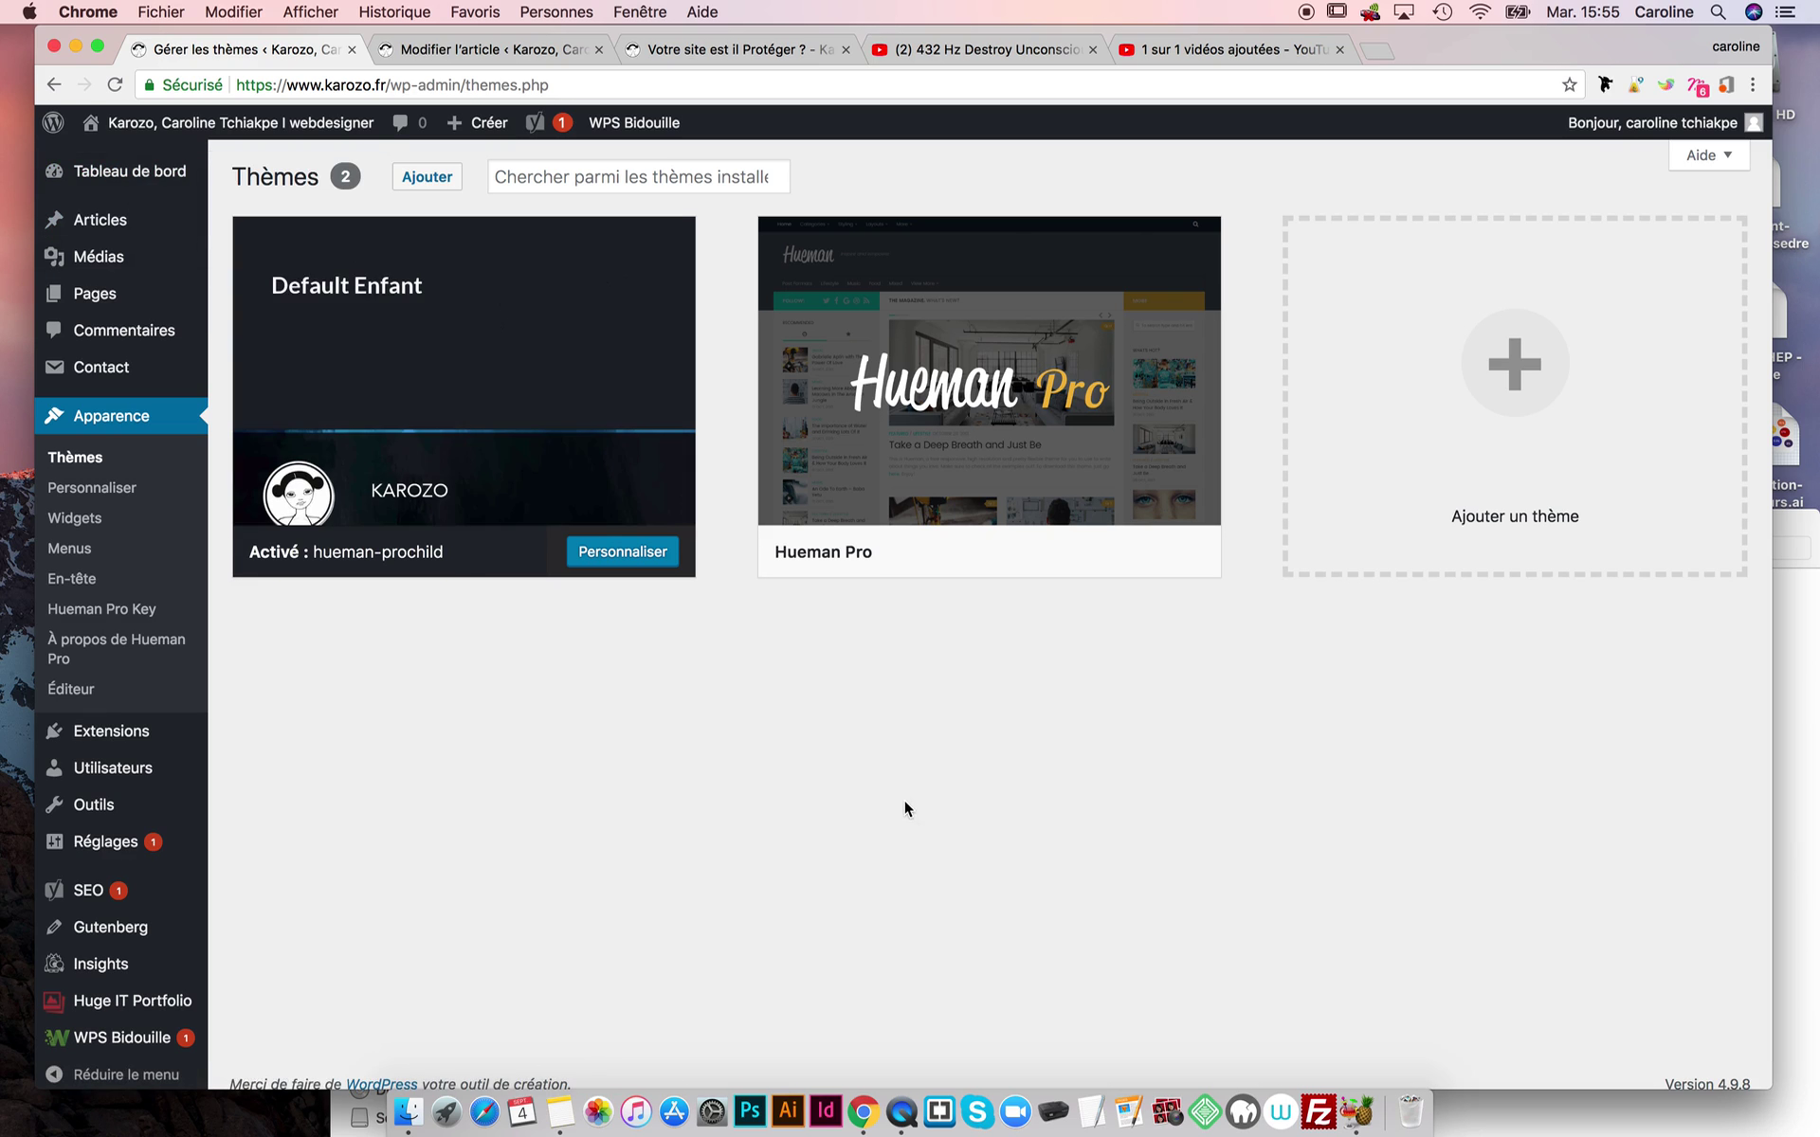
pyautogui.moveTo(142, 731)
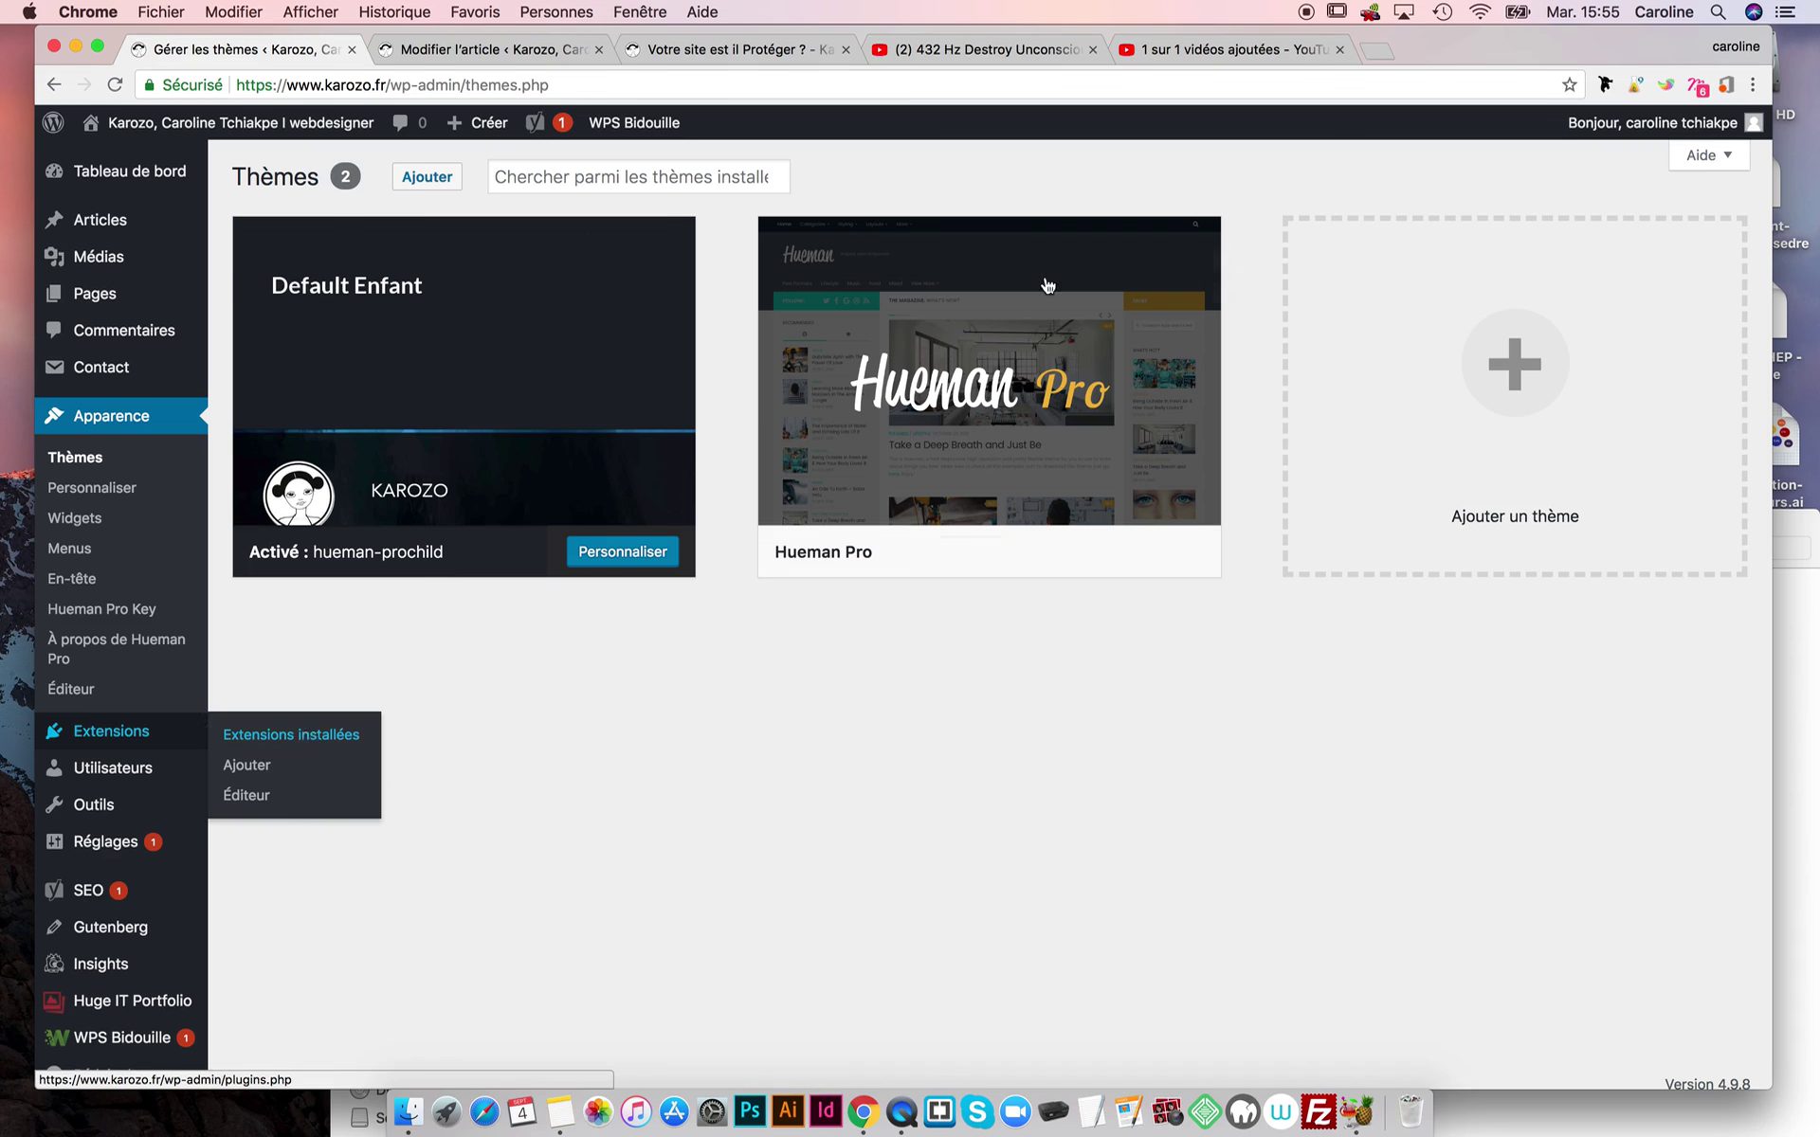
# - Search the web for "cookie notice" in a new browser tab and open the WordPress.org page of Cookie Notice for GDPR
pyautogui.click(1386, 53)
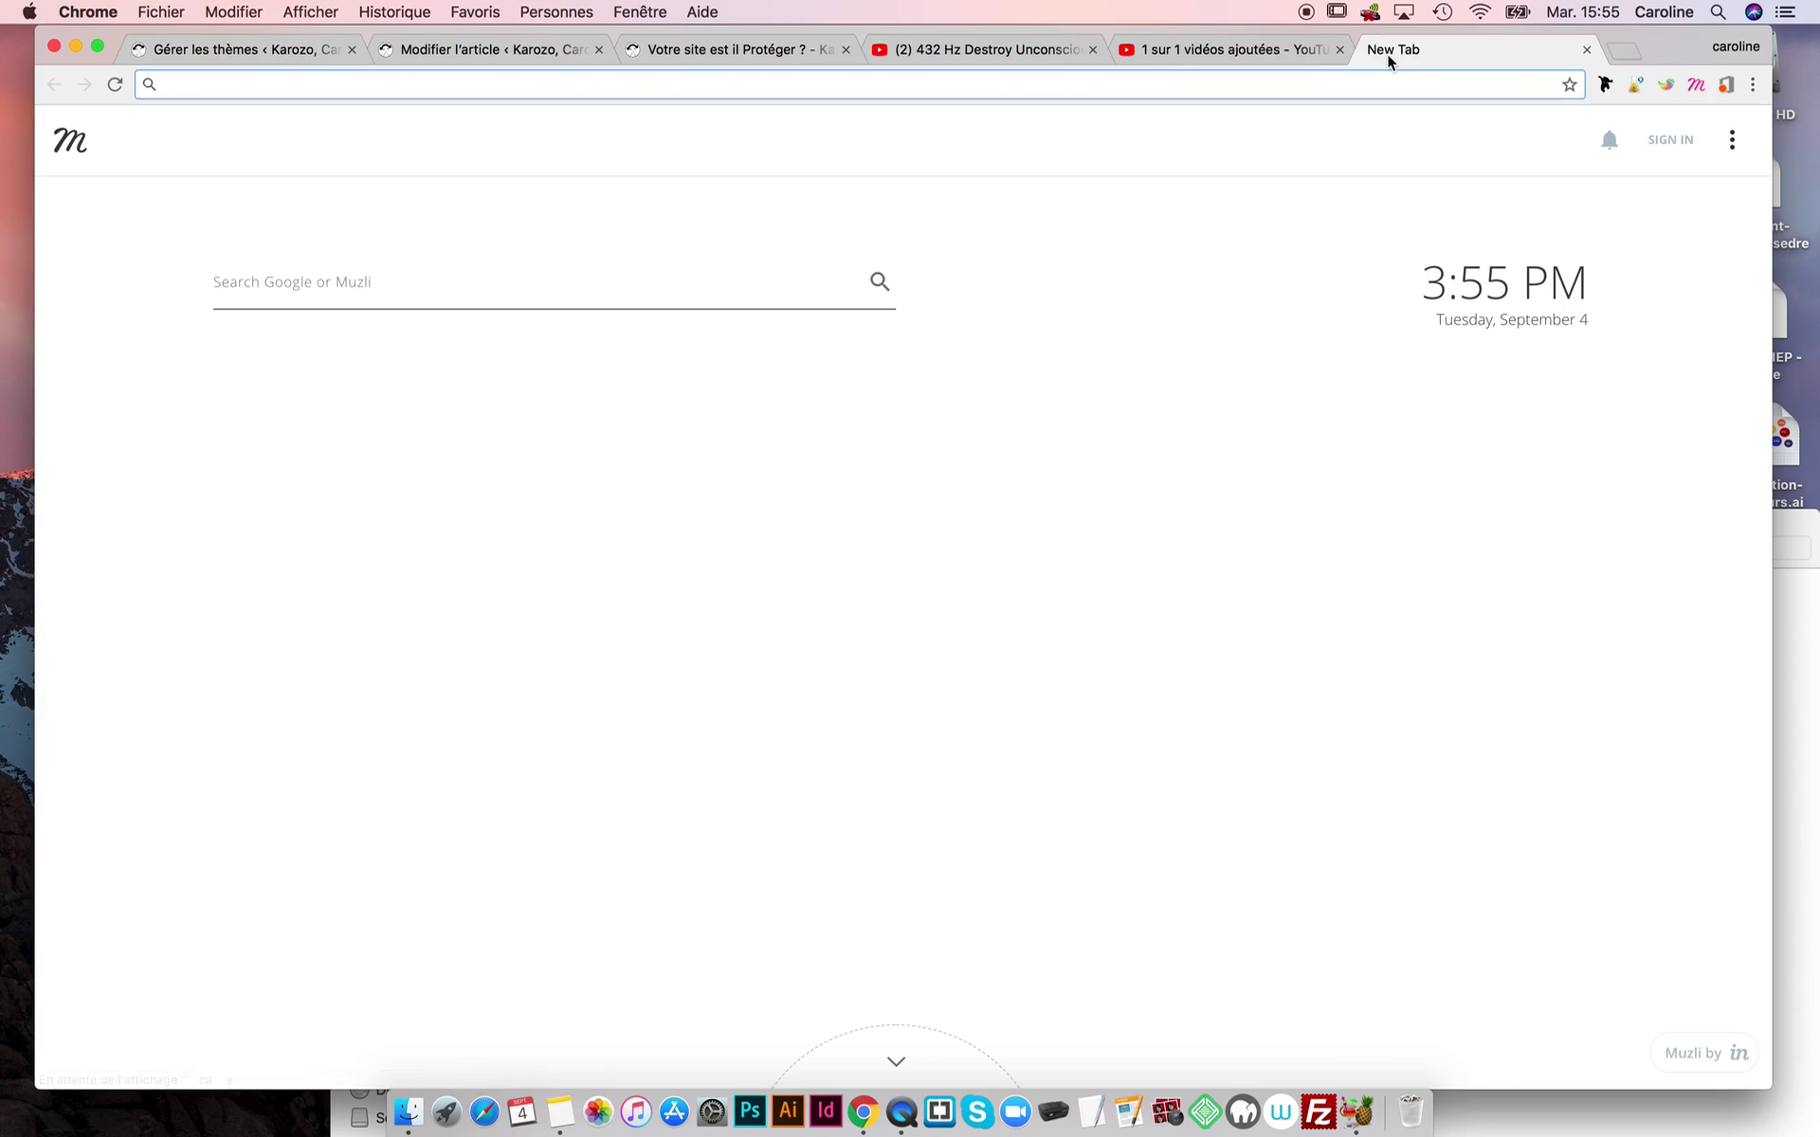
pyautogui.write('co')
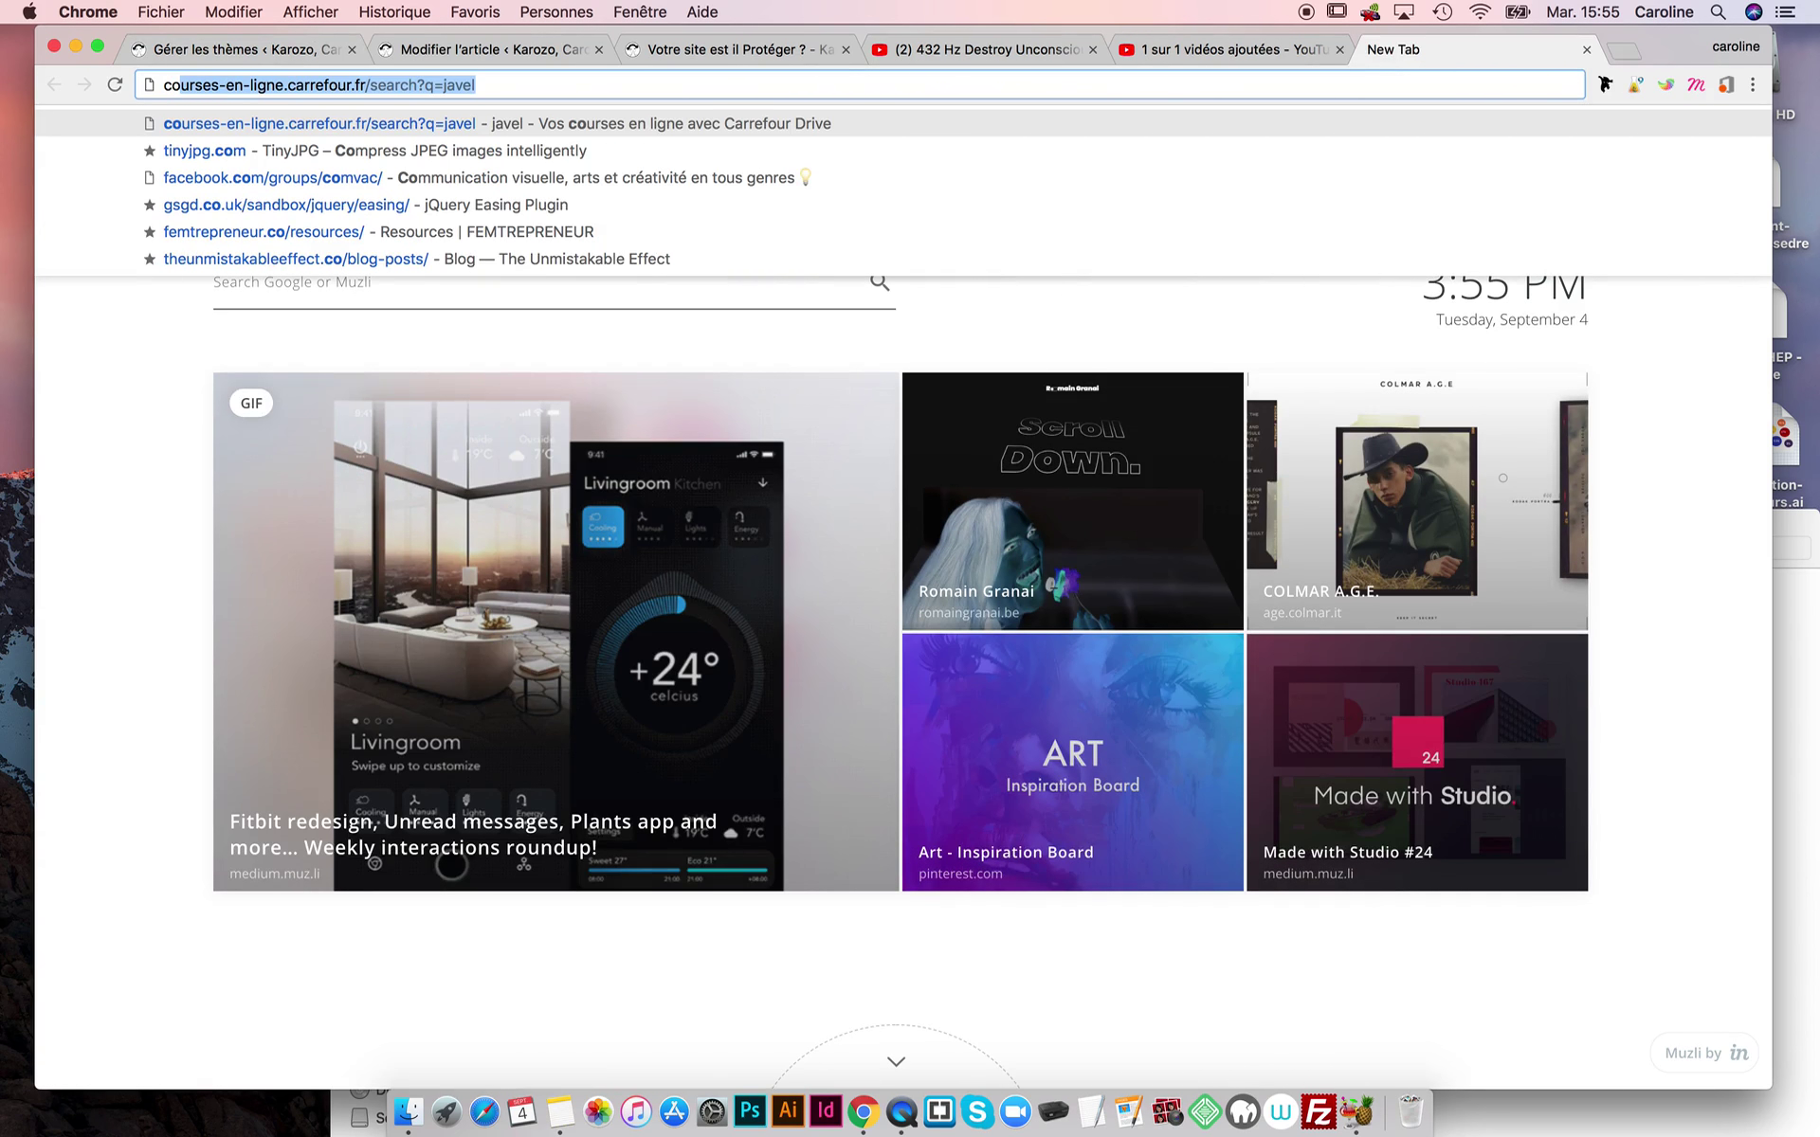
pyautogui.write('okie ')
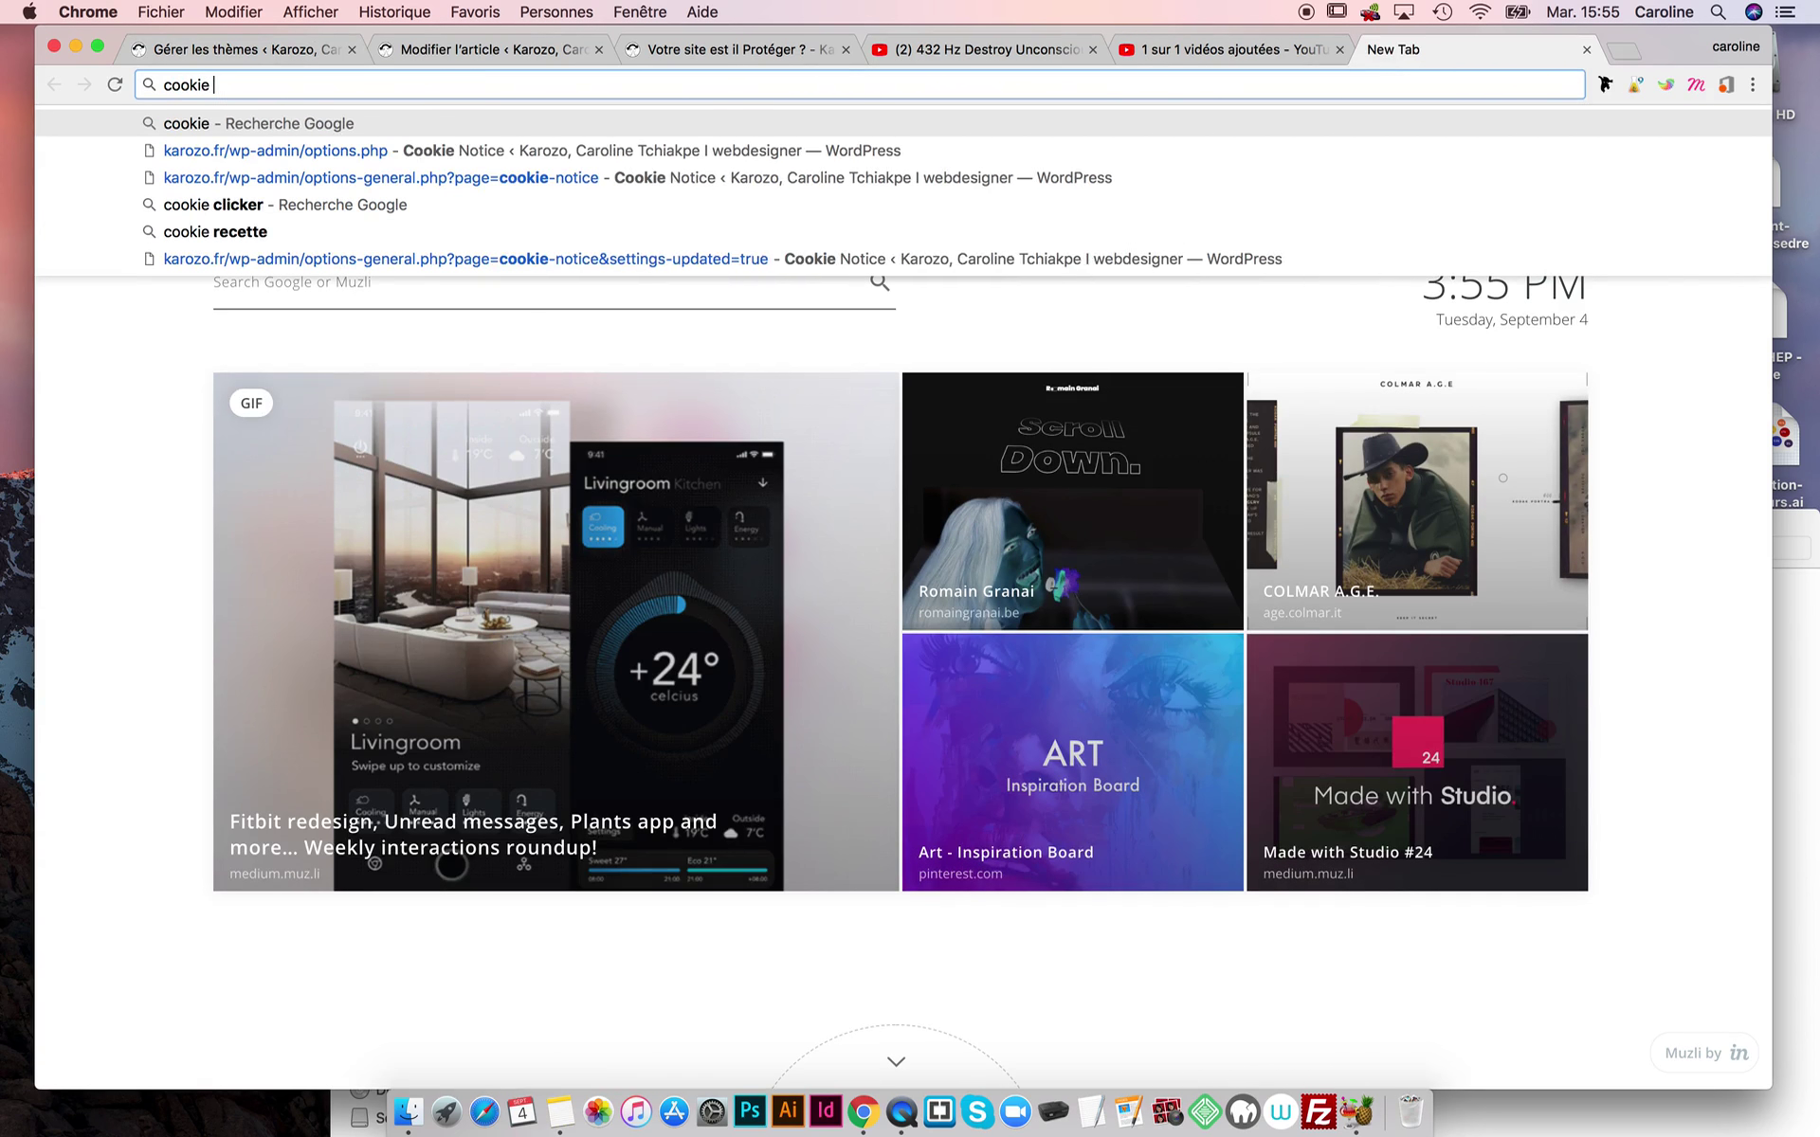
pyautogui.write('notice')
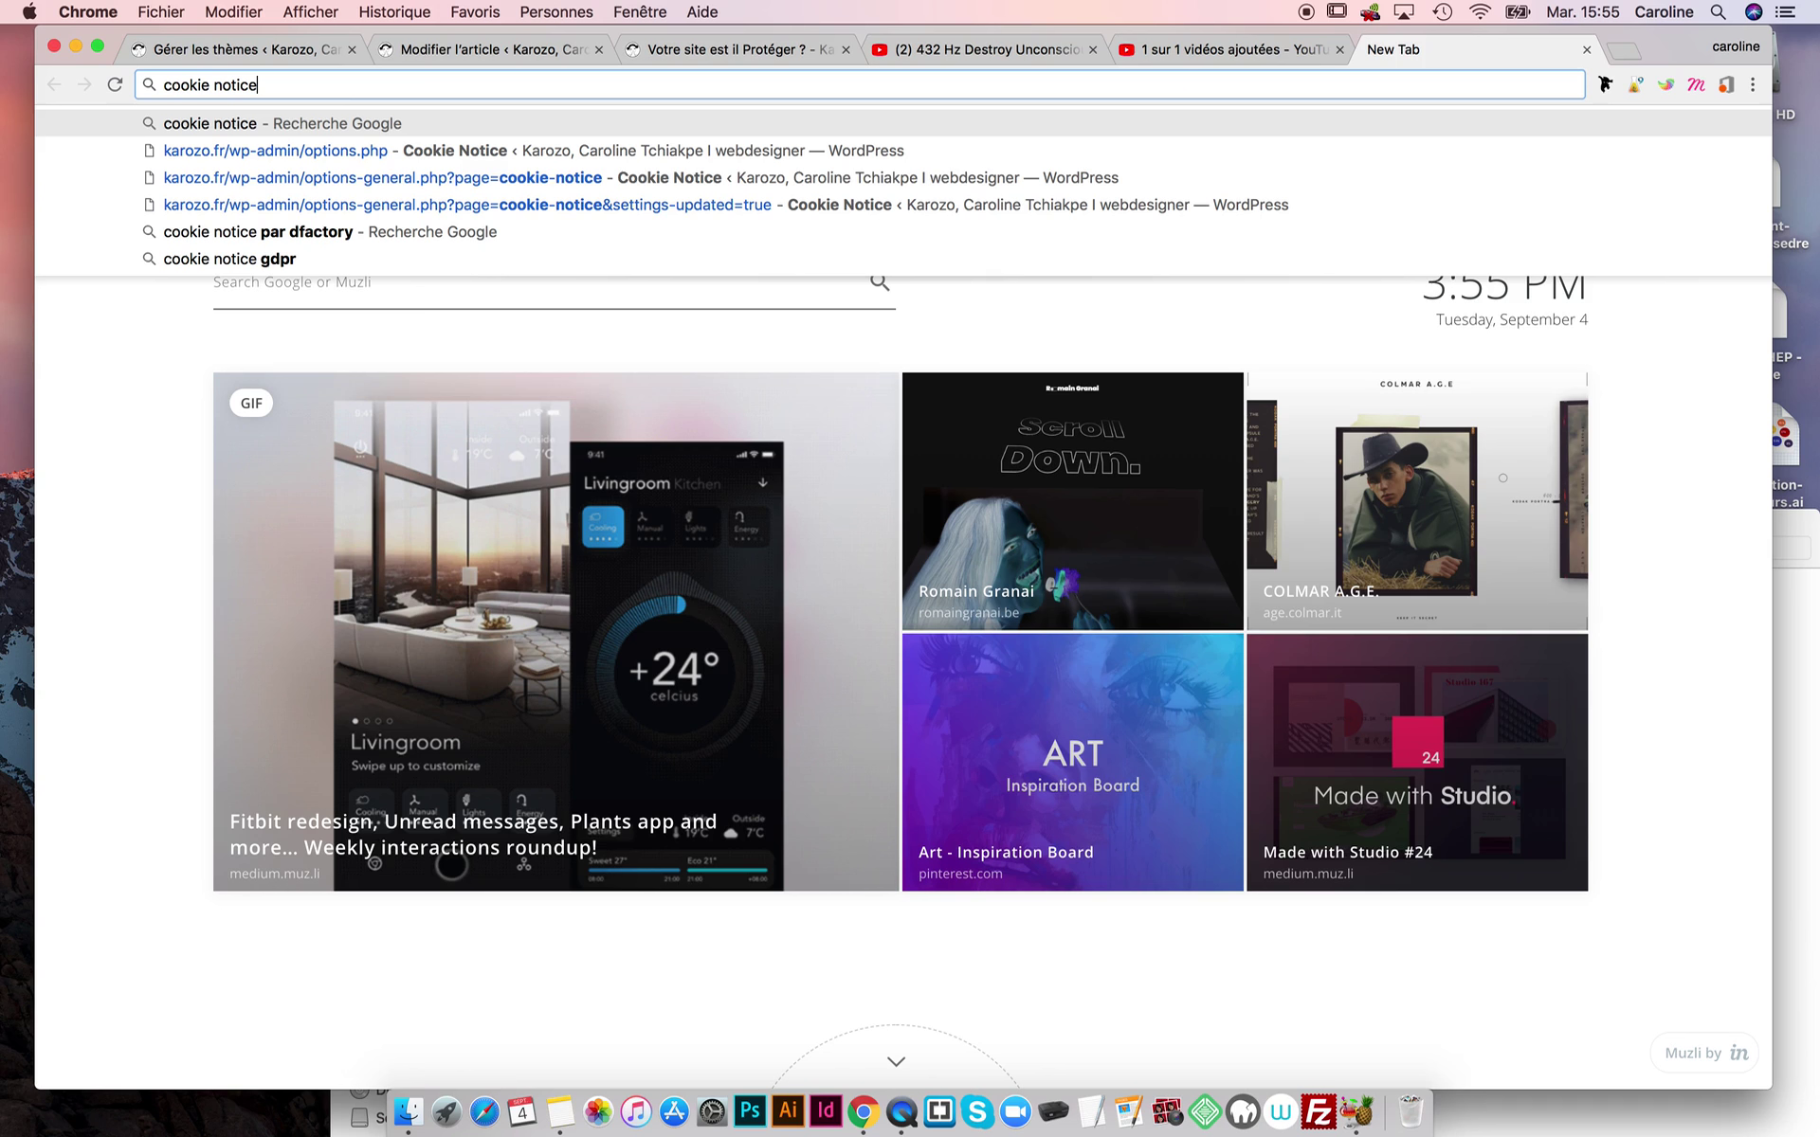
pyautogui.press('Return')
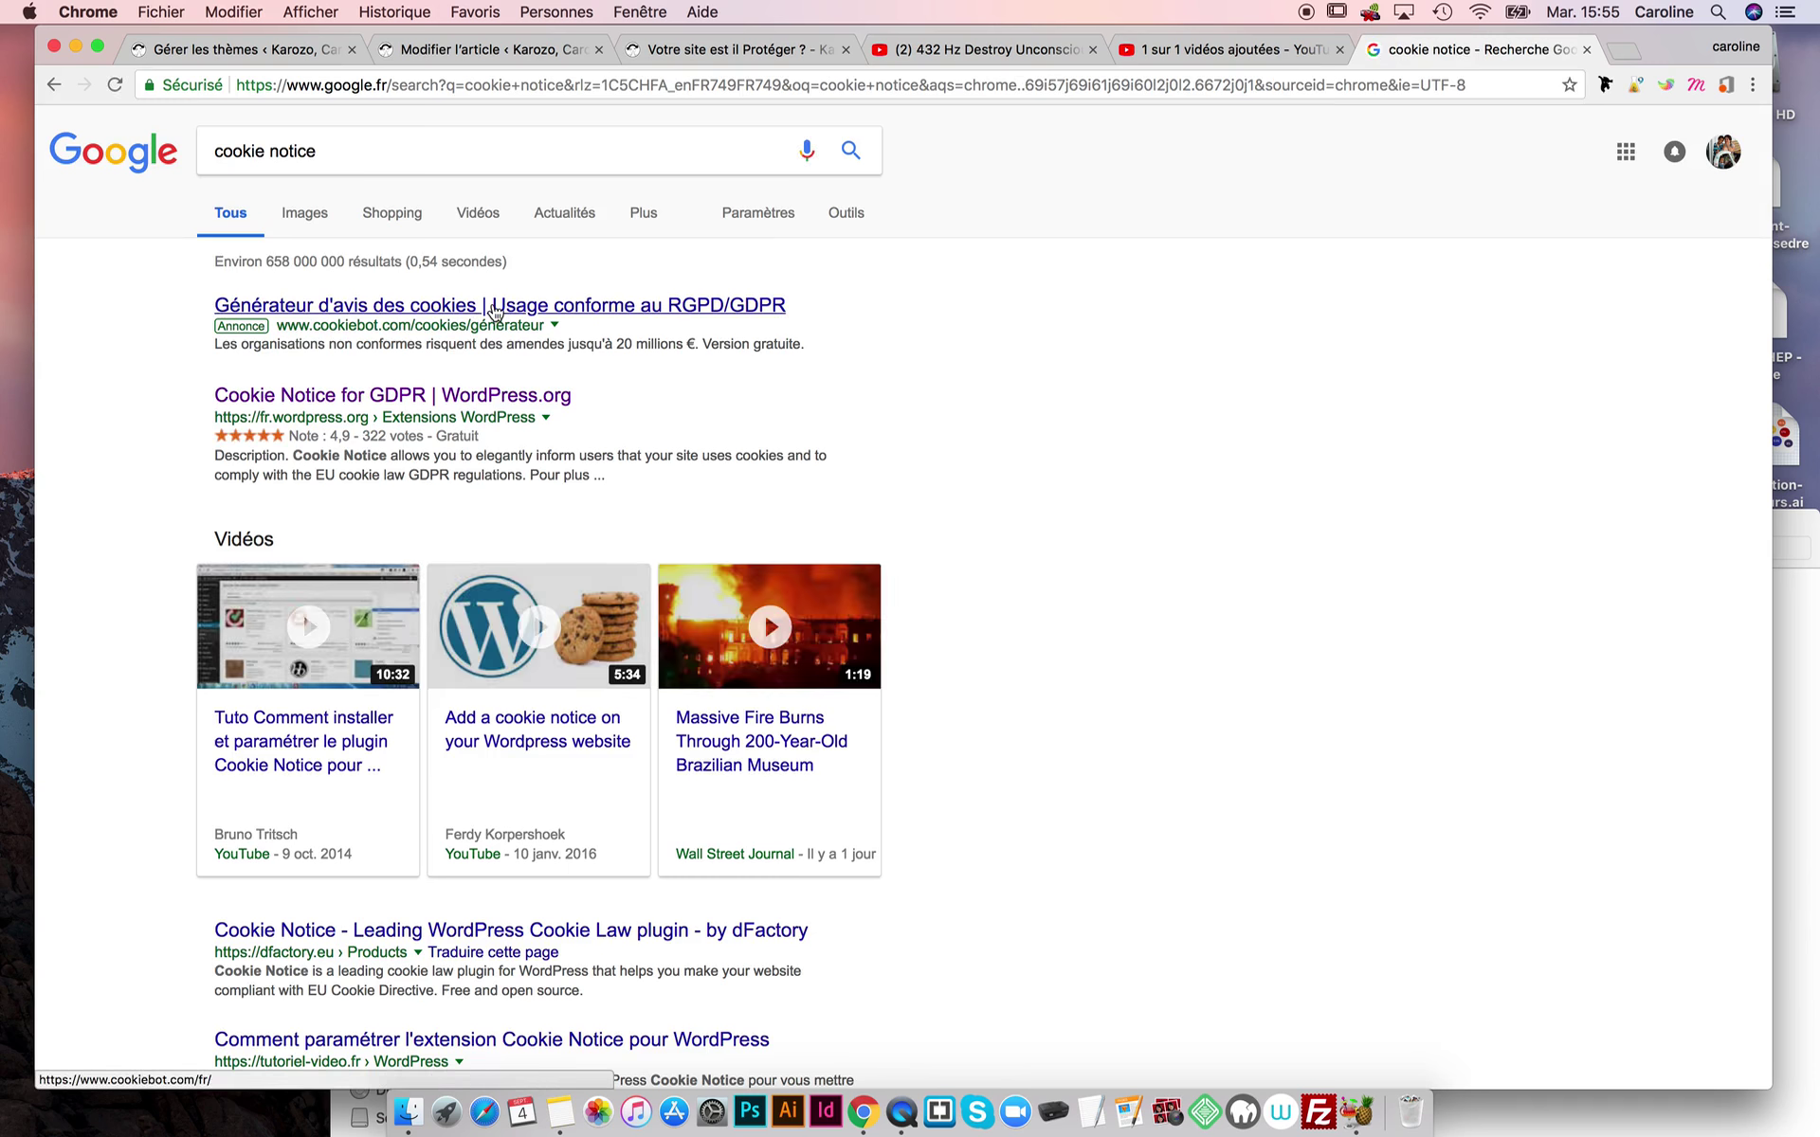
pyautogui.click(447, 397)
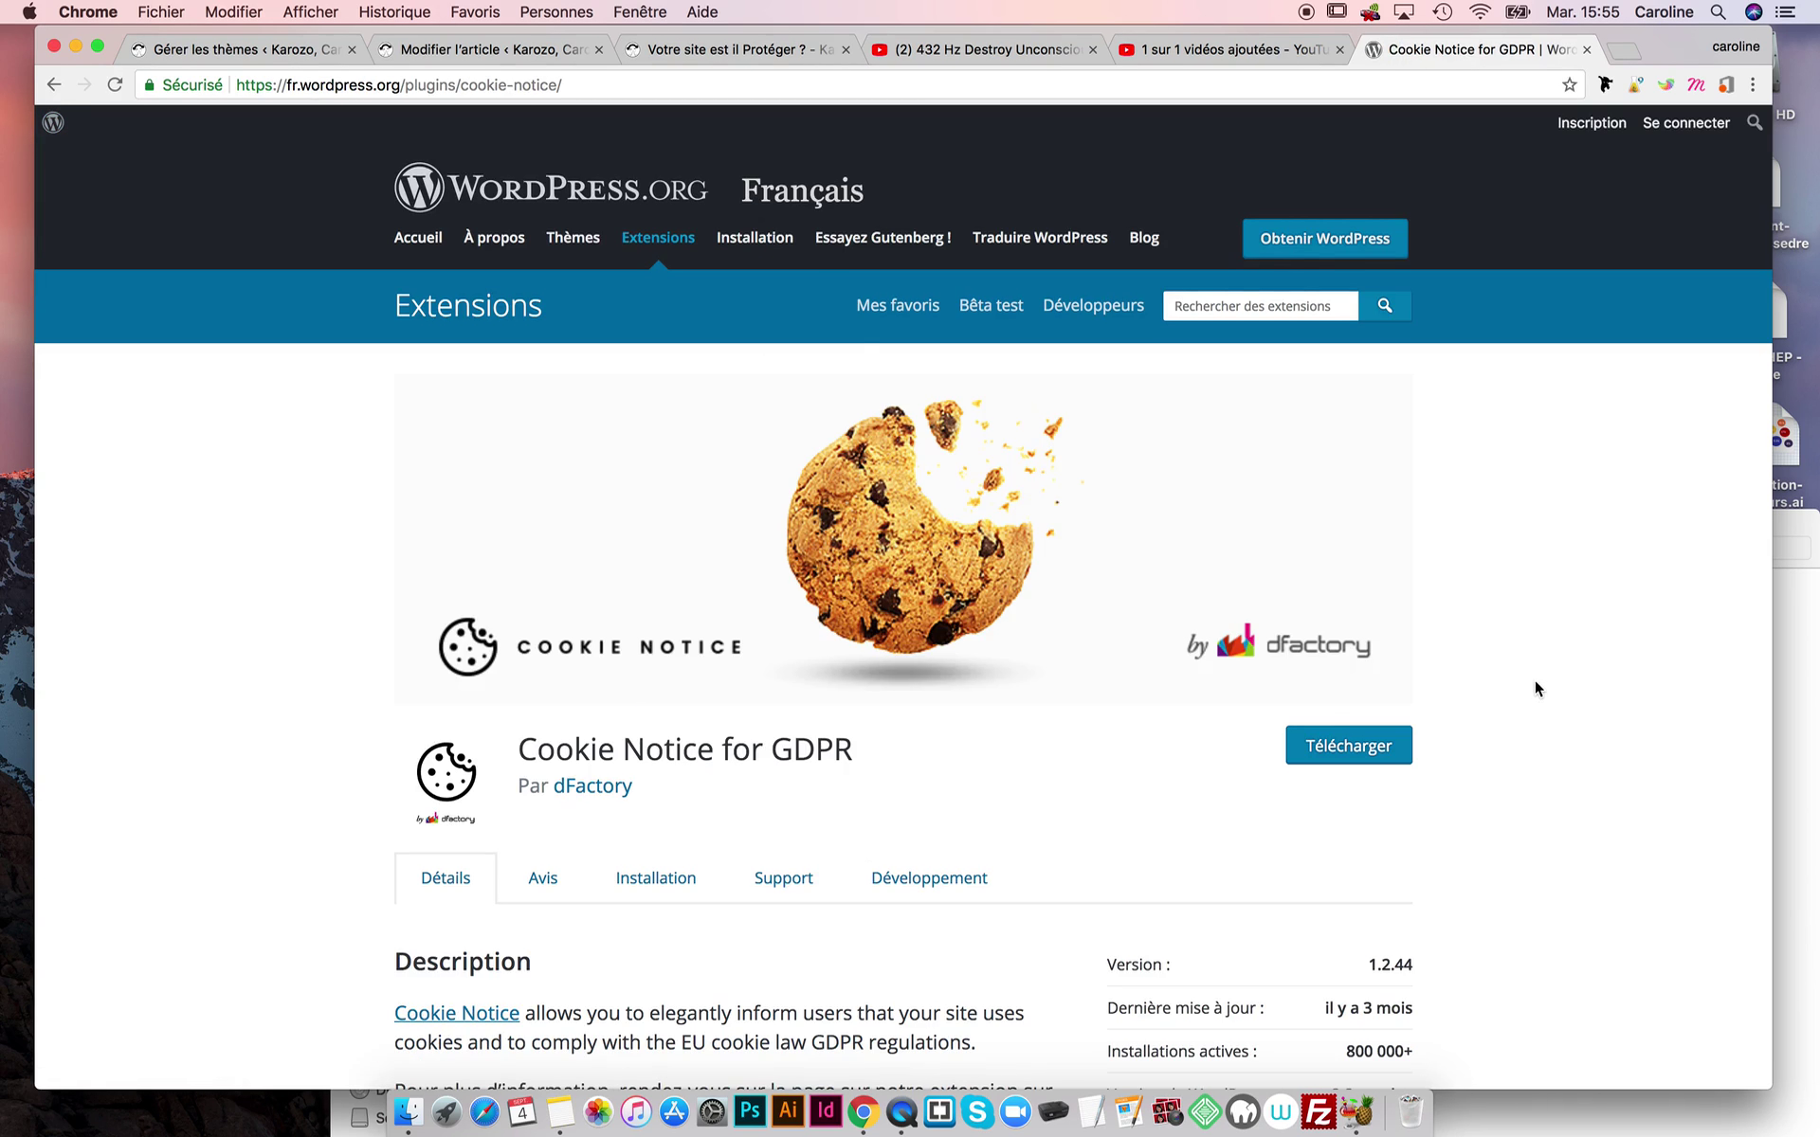
# - Read the Cookie Notice for GDPR plugin's description, its reviews and its installation instructions
pyautogui.scroll(-5, 1535, 689)
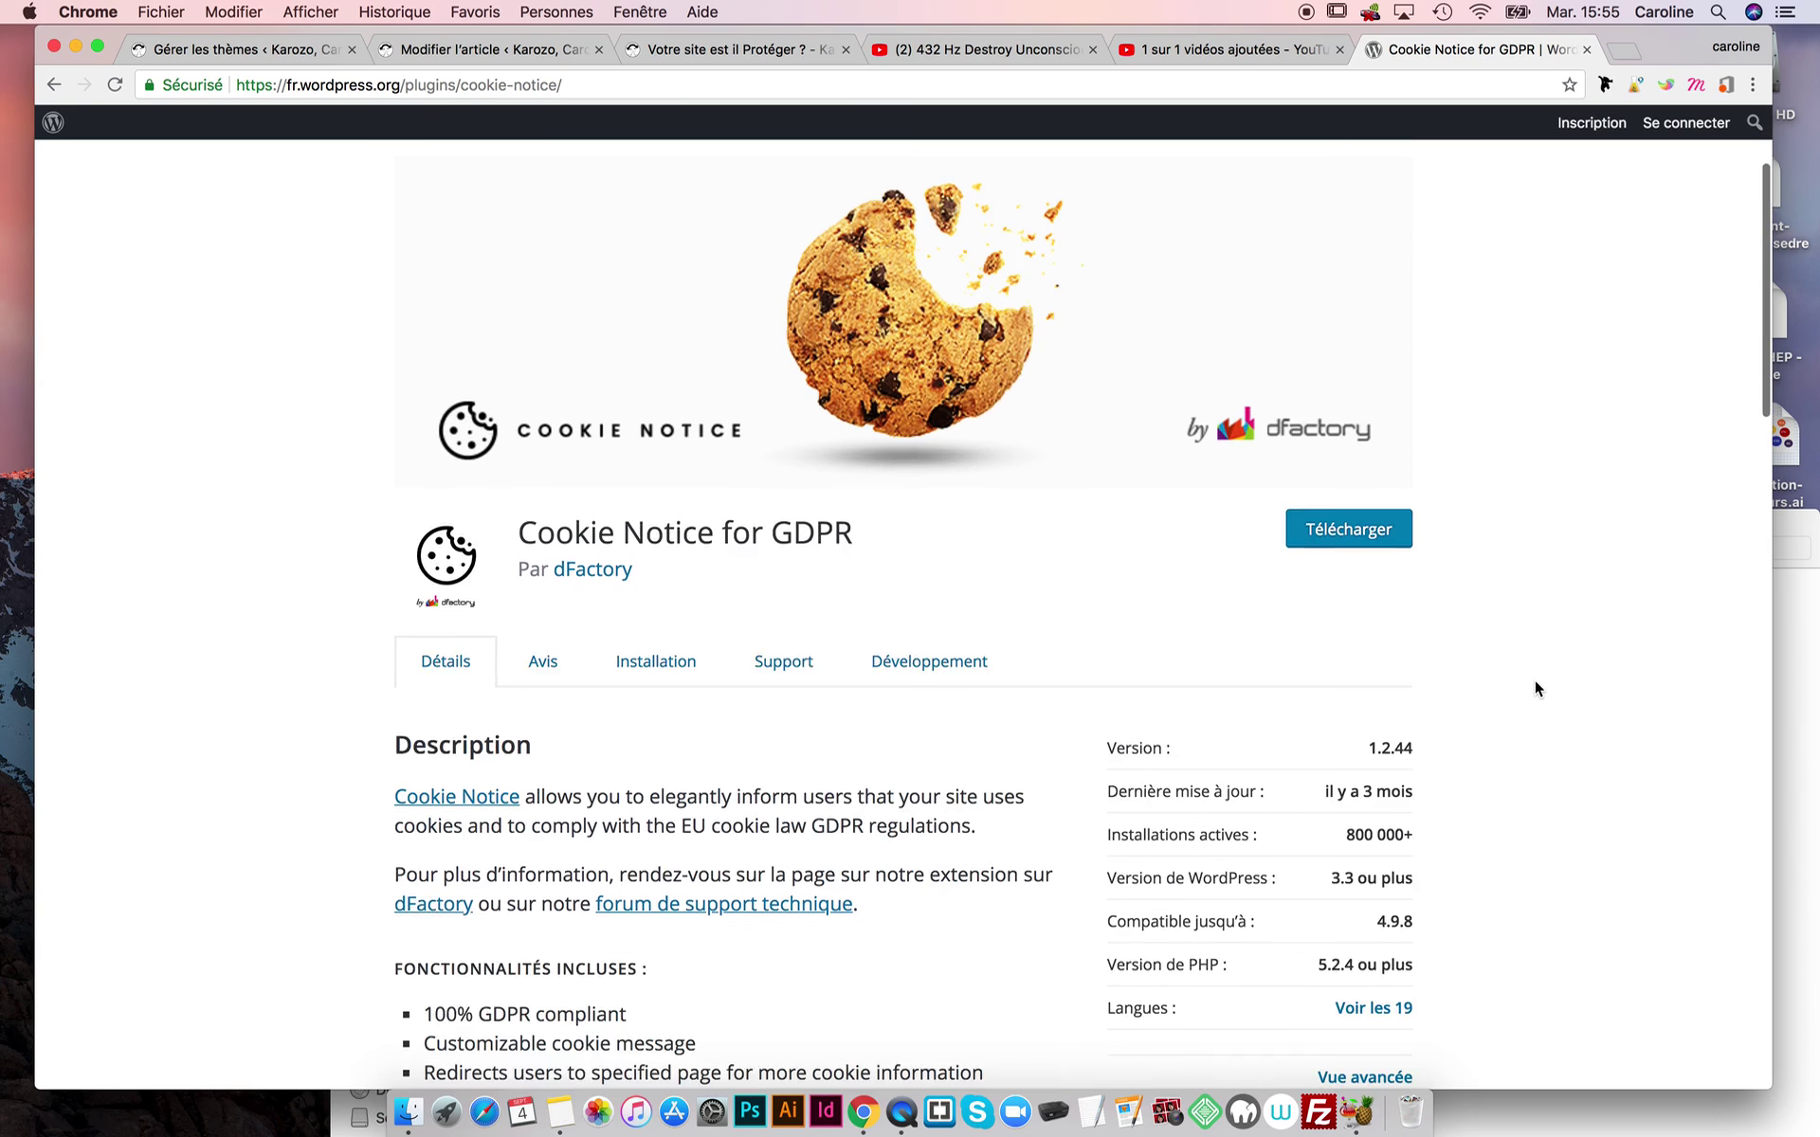
pyautogui.click(544, 622)
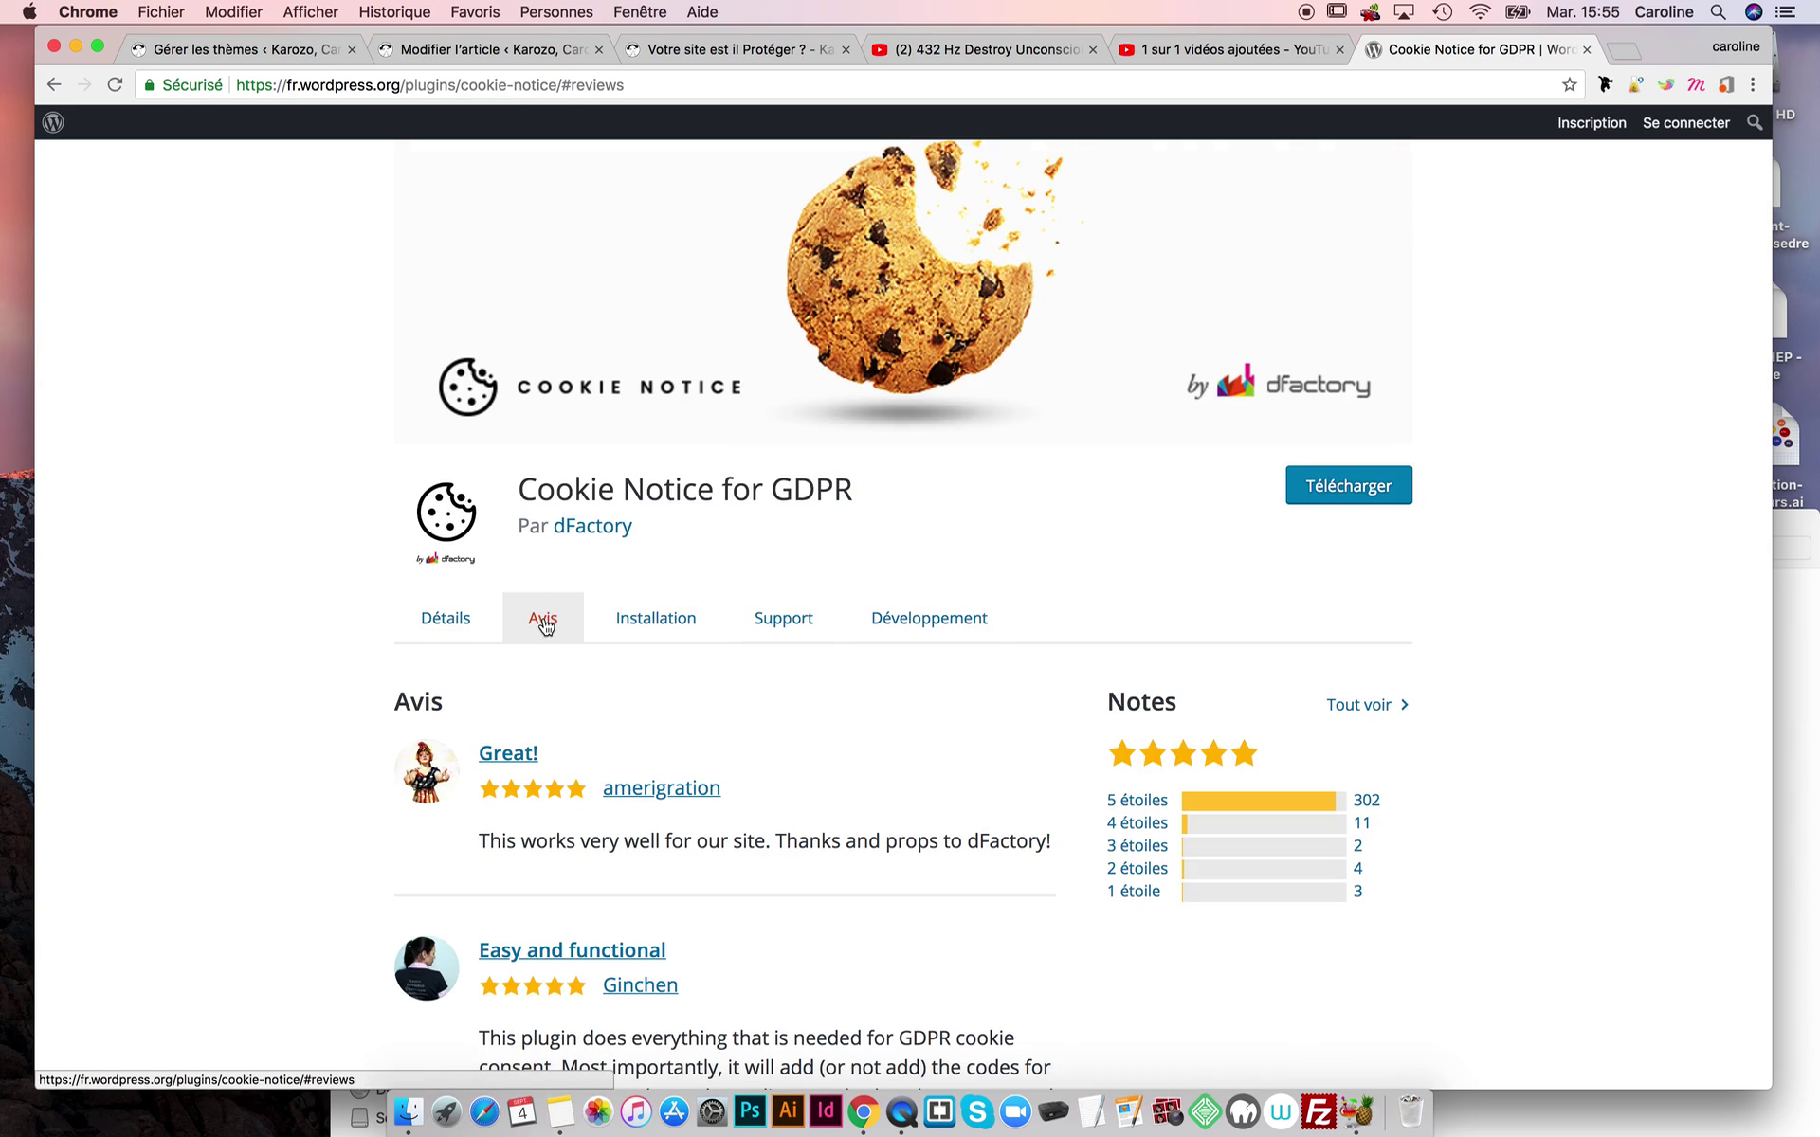
pyautogui.click(656, 631)
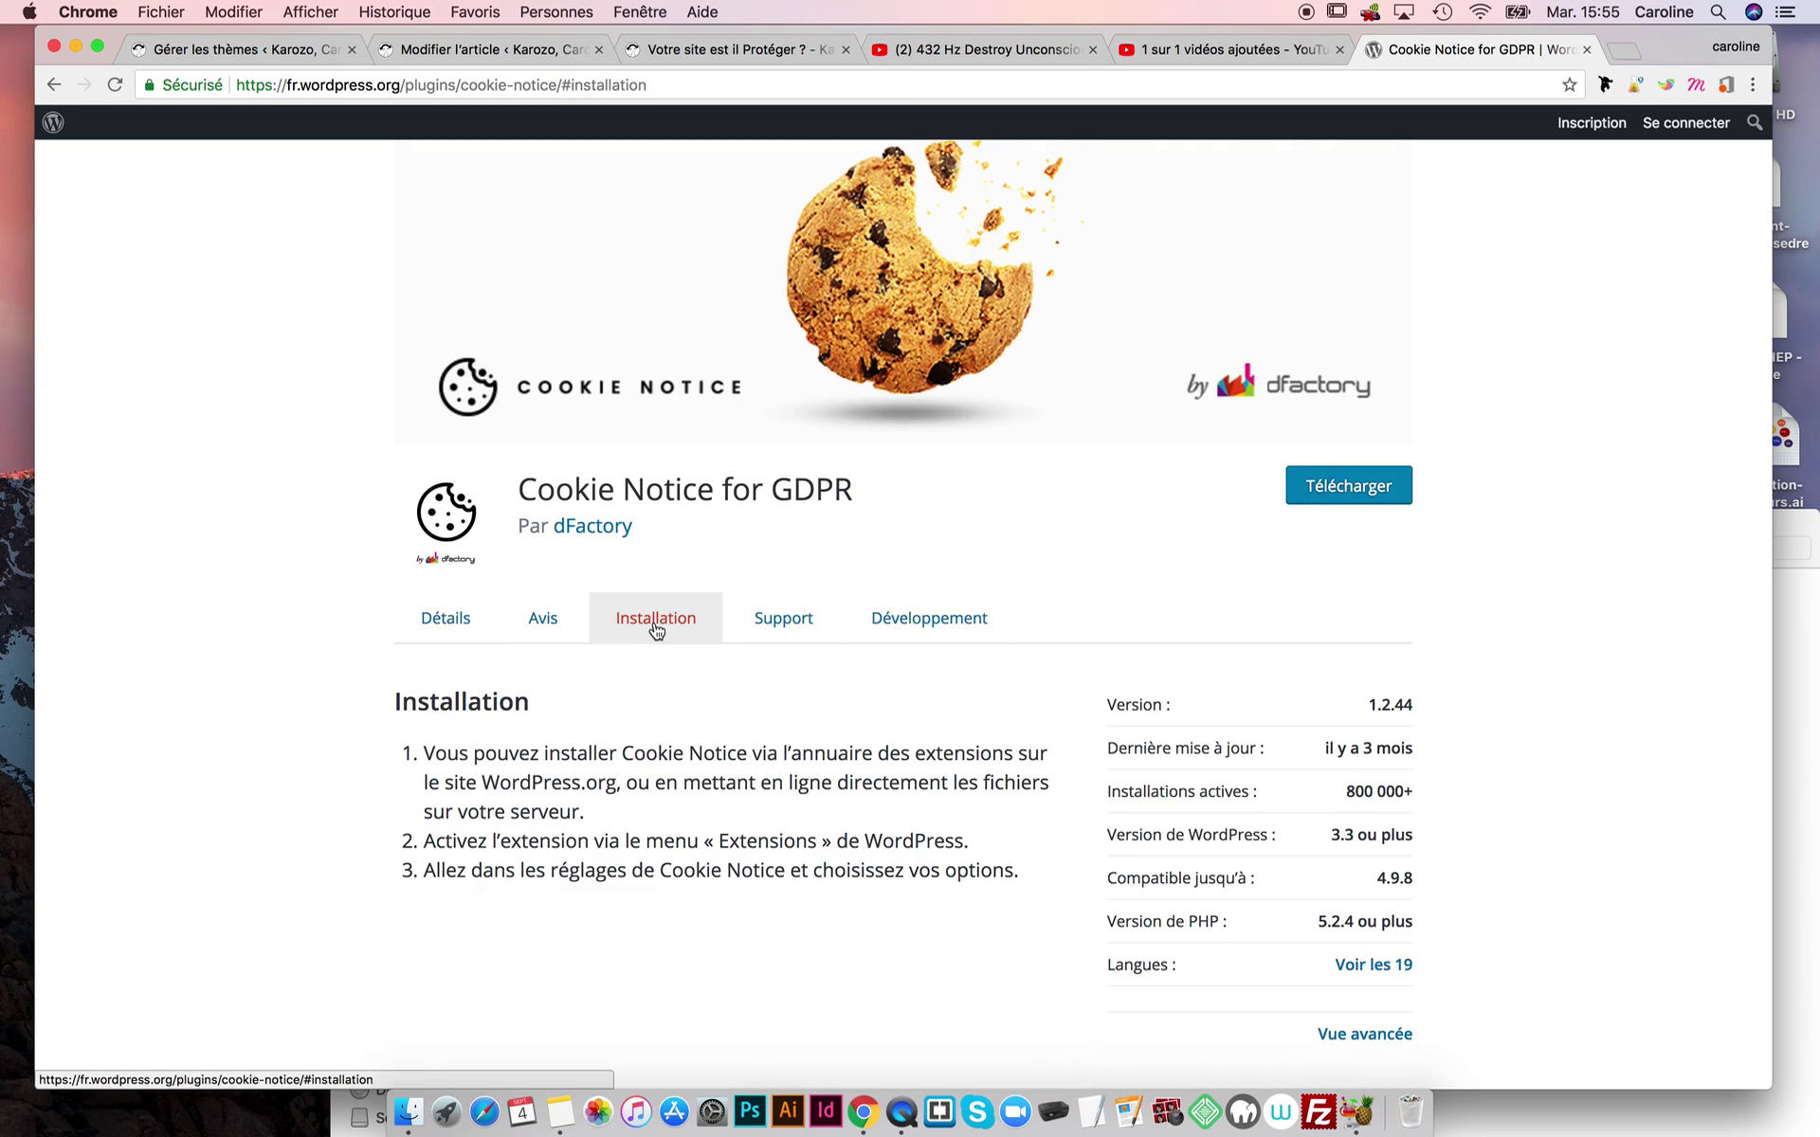